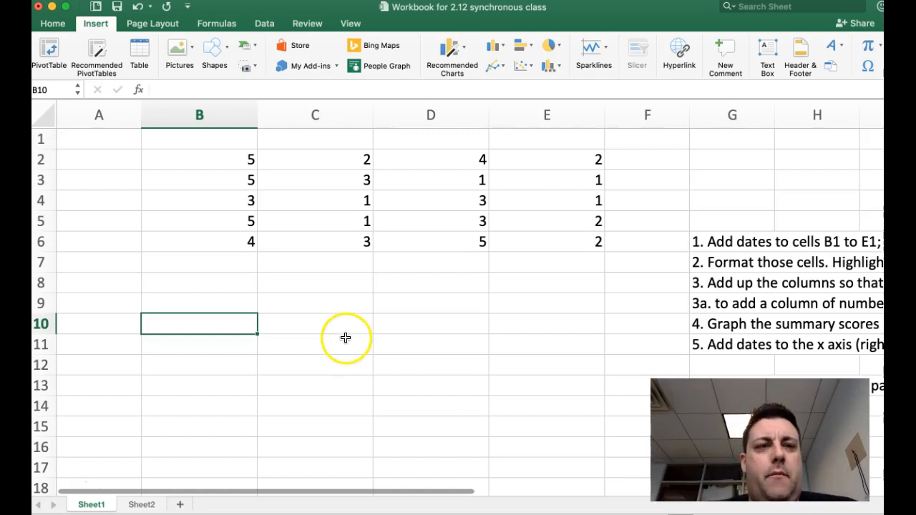
click(51, 25)
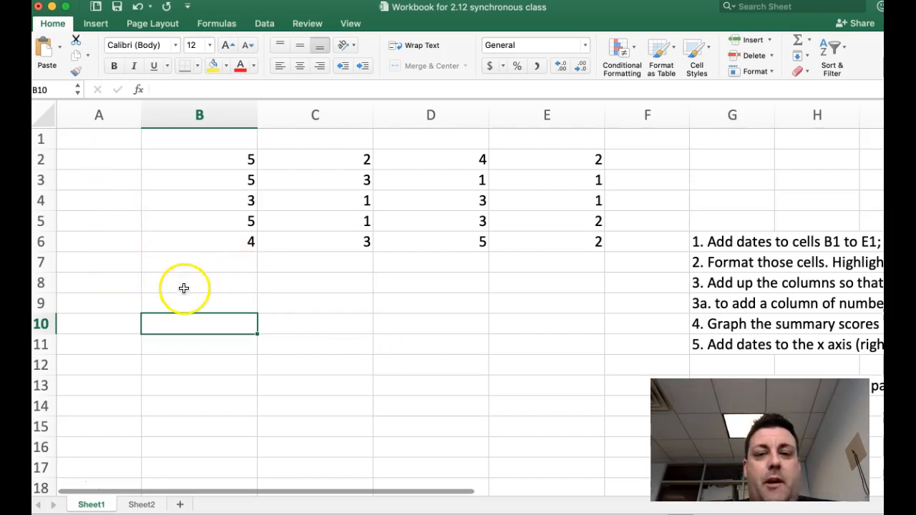
click(233, 282)
click(131, 262)
click(192, 263)
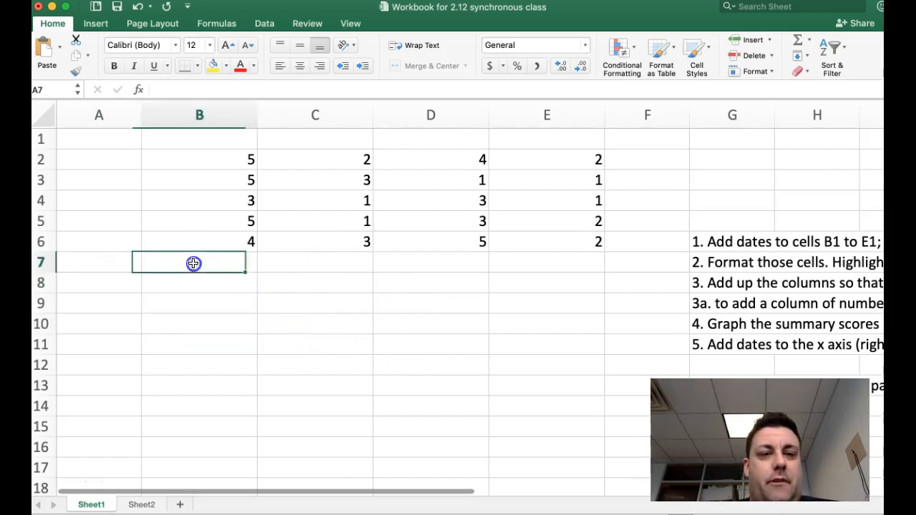
click(308, 265)
click(334, 366)
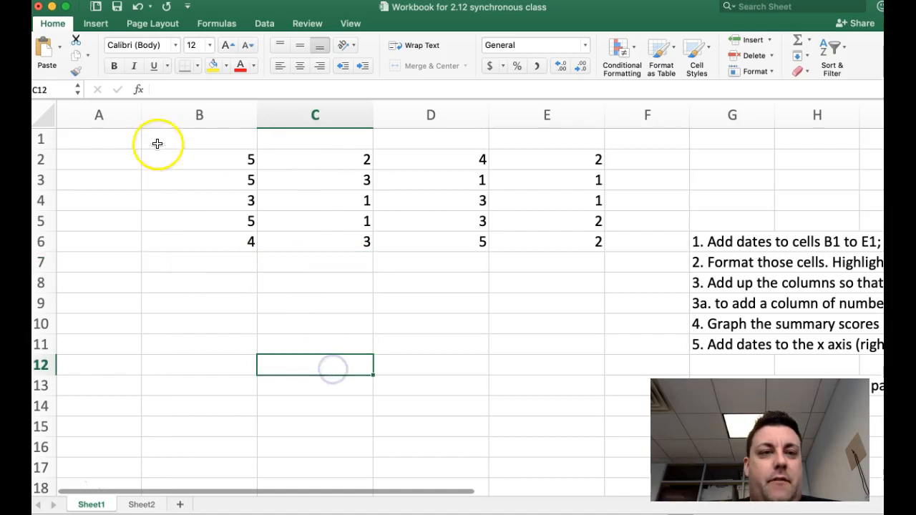
- Narrow column A slightly and select the whole of column C
mouse_move(143, 123)
mouse_down()
mouse_move(214, 133)
mouse_move(214, 121)
mouse_move(136, 122)
mouse_up()
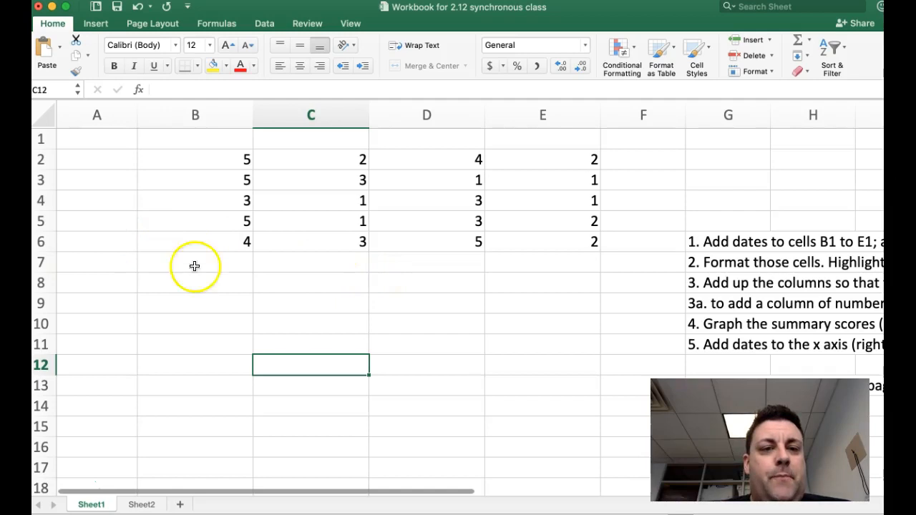
drag(100, 115, 171, 109)
click(171, 109)
click(307, 116)
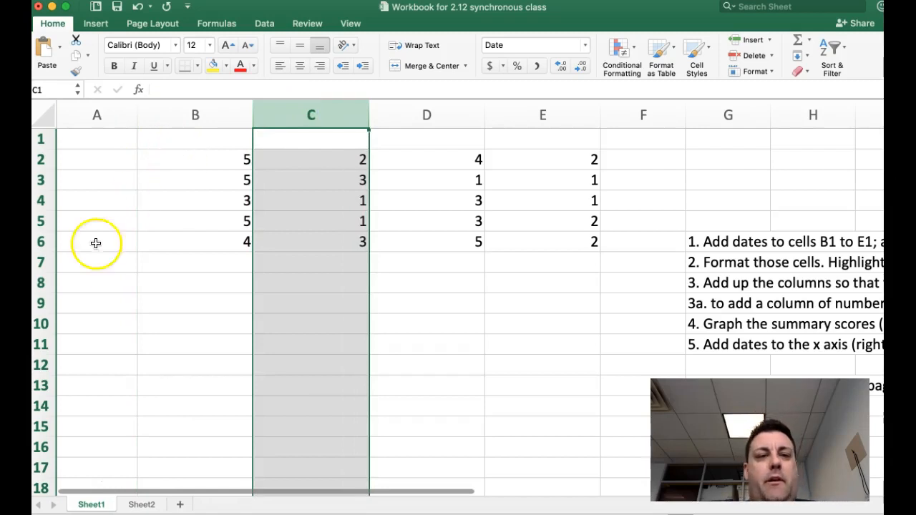
- Select rows 5, 6, 7, 9 and 11 one at a time, ending with row 7 selected
click(41, 221)
click(41, 242)
click(41, 262)
click(41, 302)
click(41, 344)
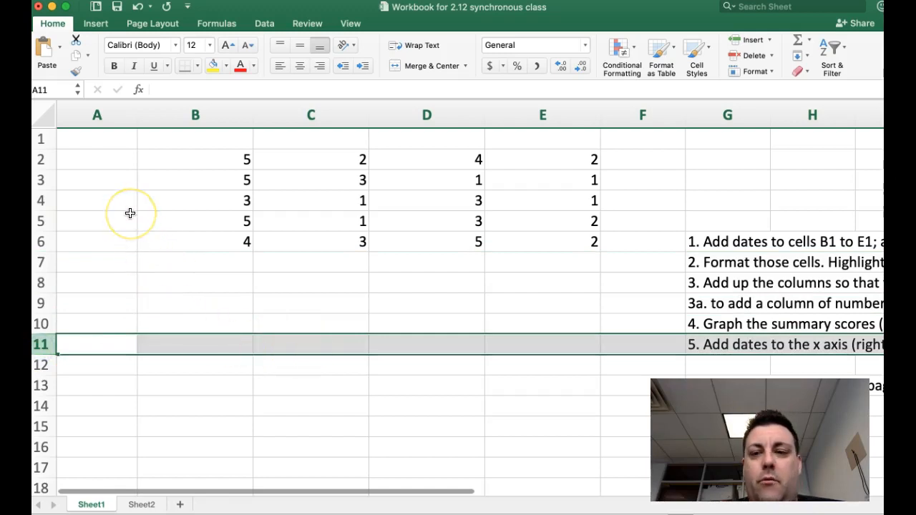
click(41, 262)
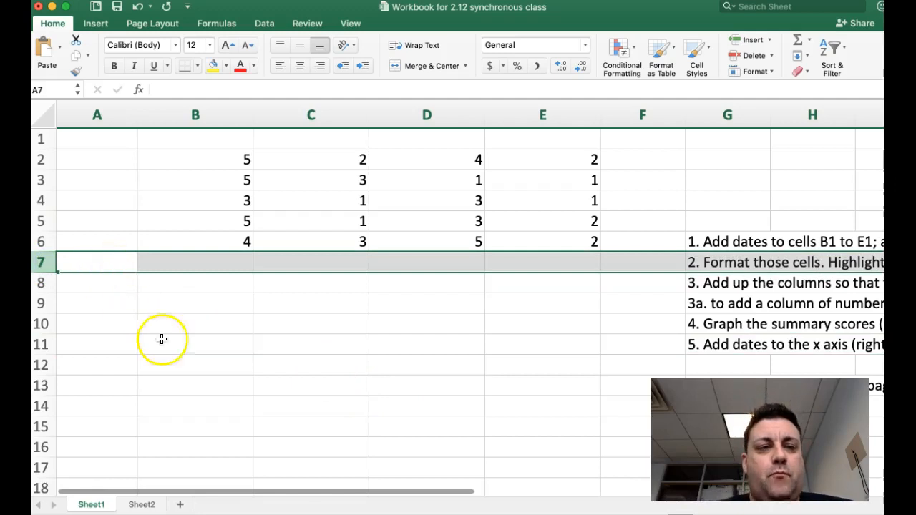
- Select the horizontal range B9:E9, the vertical range B2:B13 and the data block B2:E6 in turn
click(181, 306)
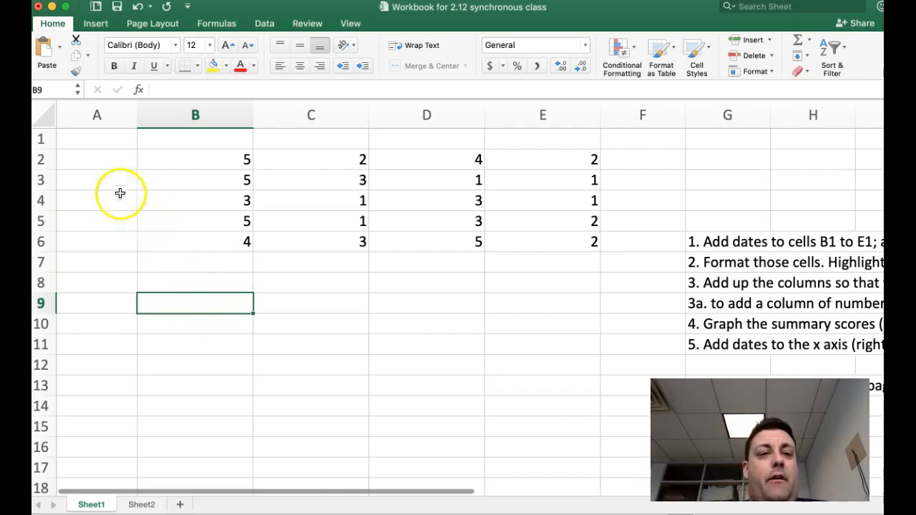
click(98, 185)
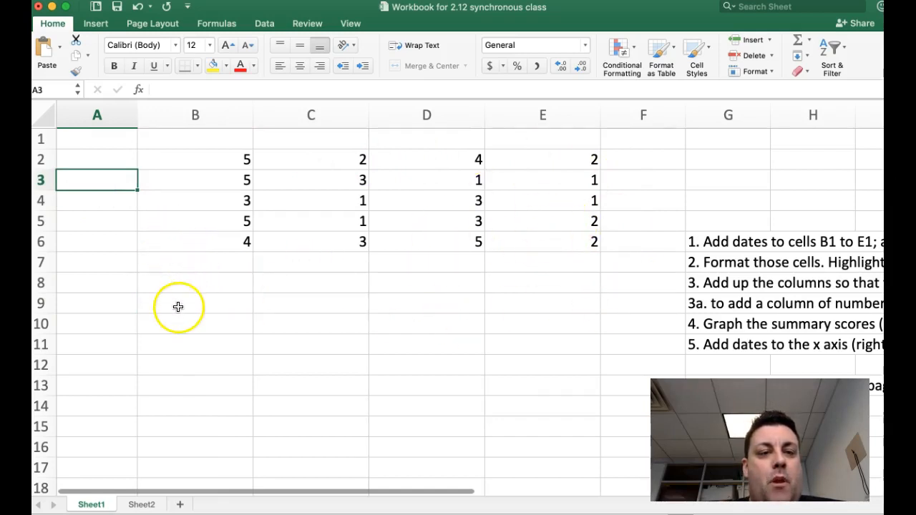
drag(189, 305, 548, 305)
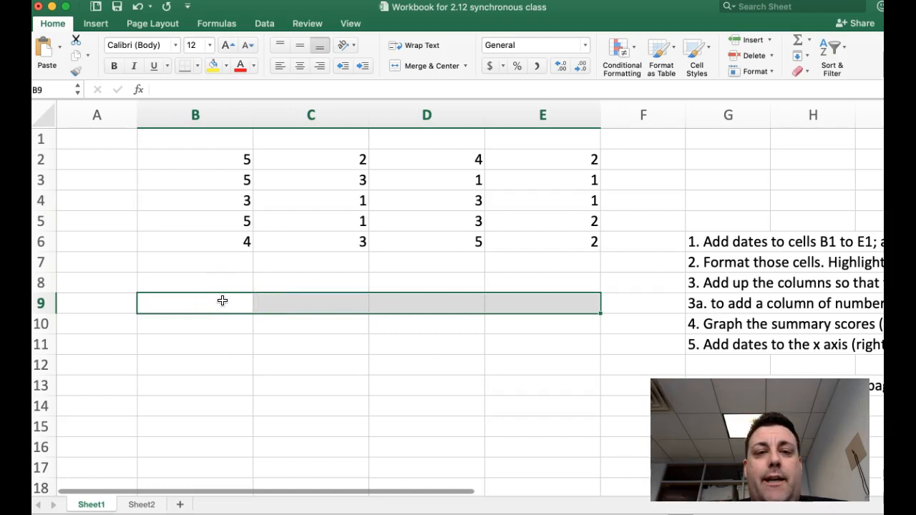
drag(194, 159, 180, 386)
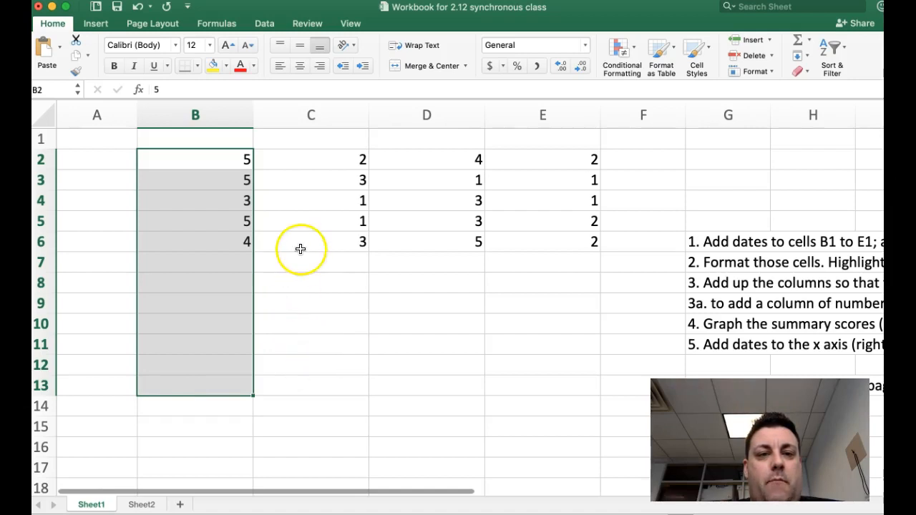
click(300, 288)
drag(207, 158, 535, 248)
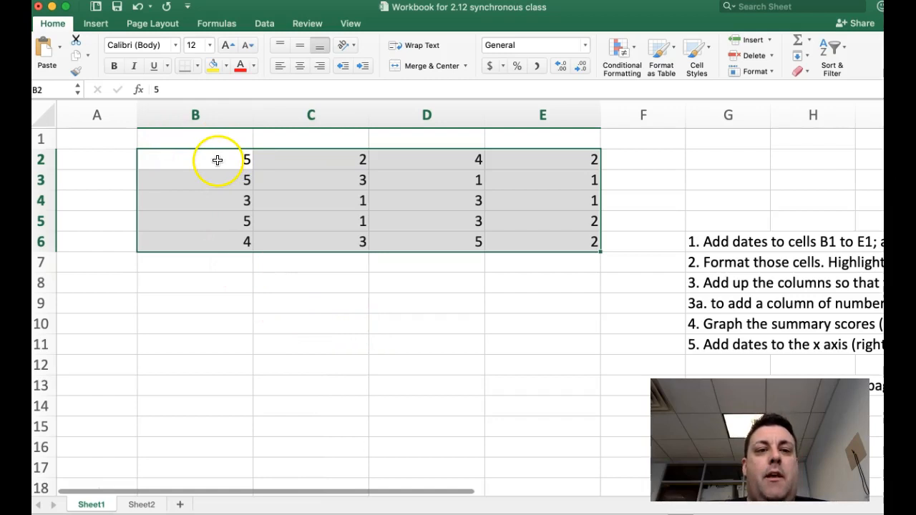
- Enter the range reference b2:e6 as text in cell C10 and select the range's corner cells B2 and E6
click(294, 325)
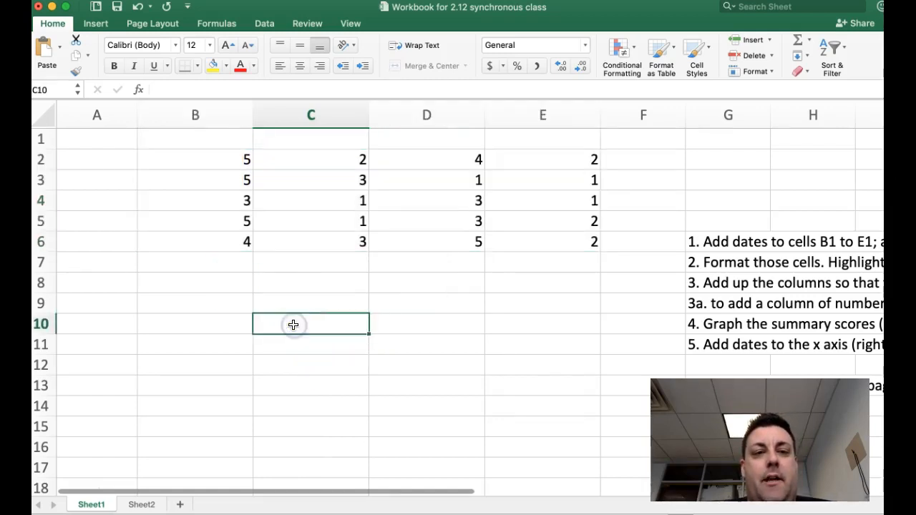
text(b2)
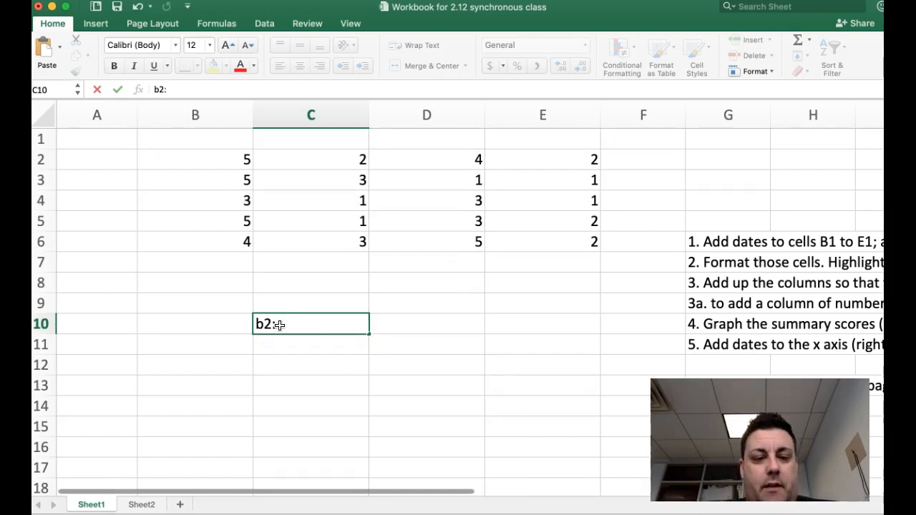
text(:e6)
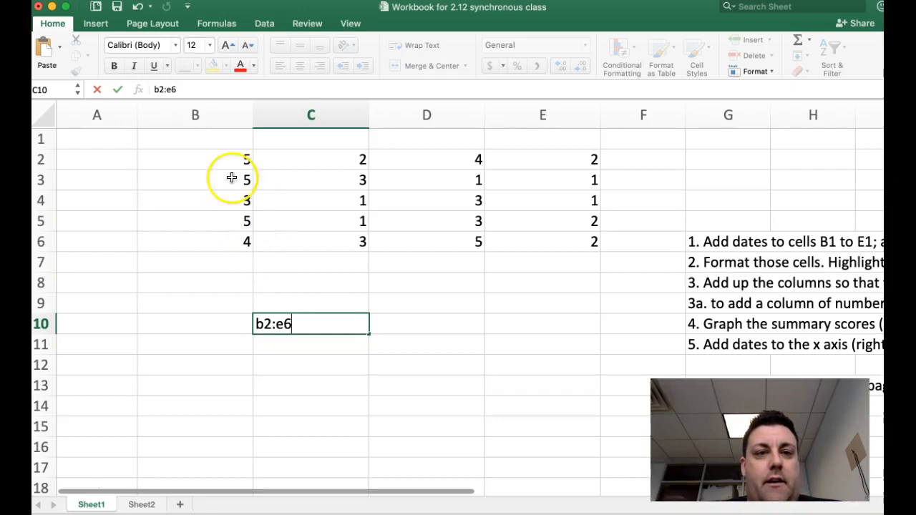
click(204, 159)
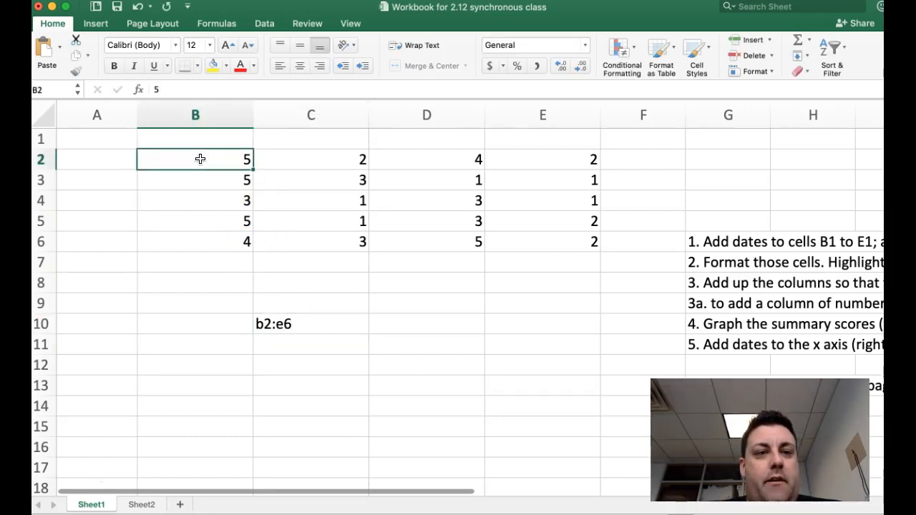
click(520, 242)
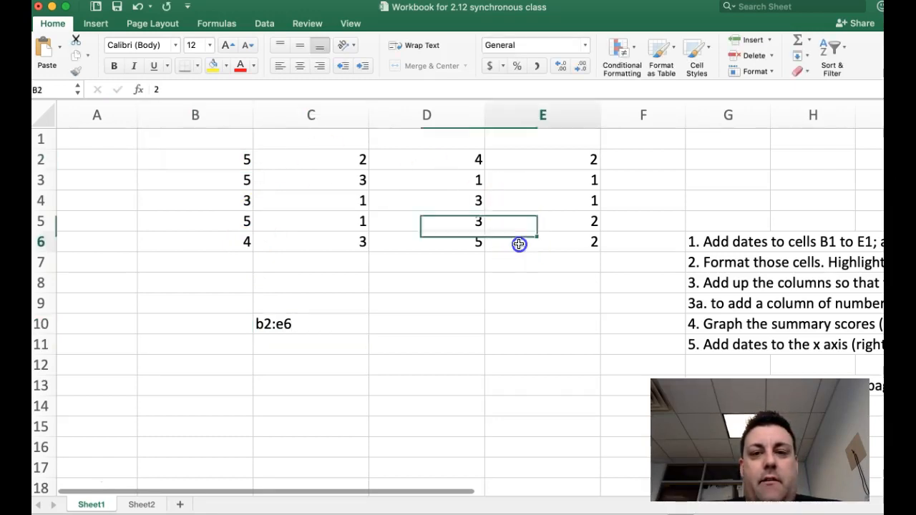
click(221, 155)
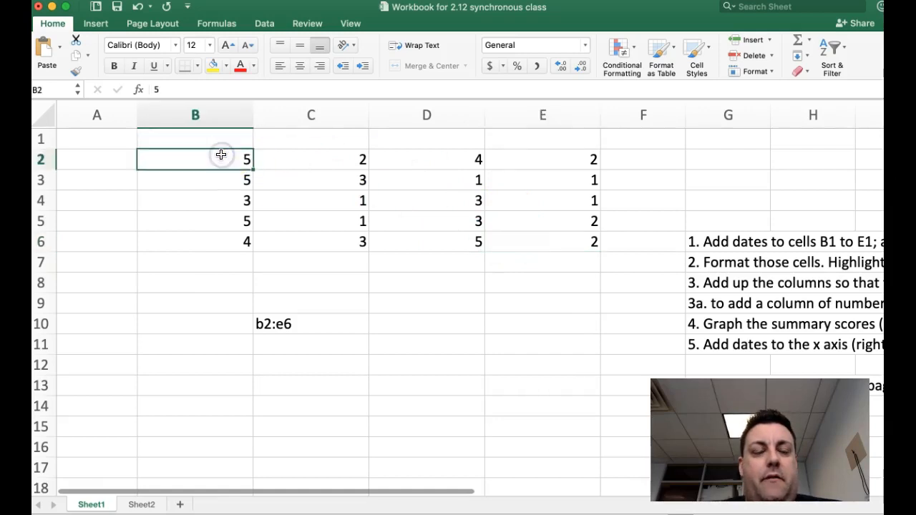
click(560, 241)
- Clear the range reference text from cell C10
click(344, 311)
click(303, 328)
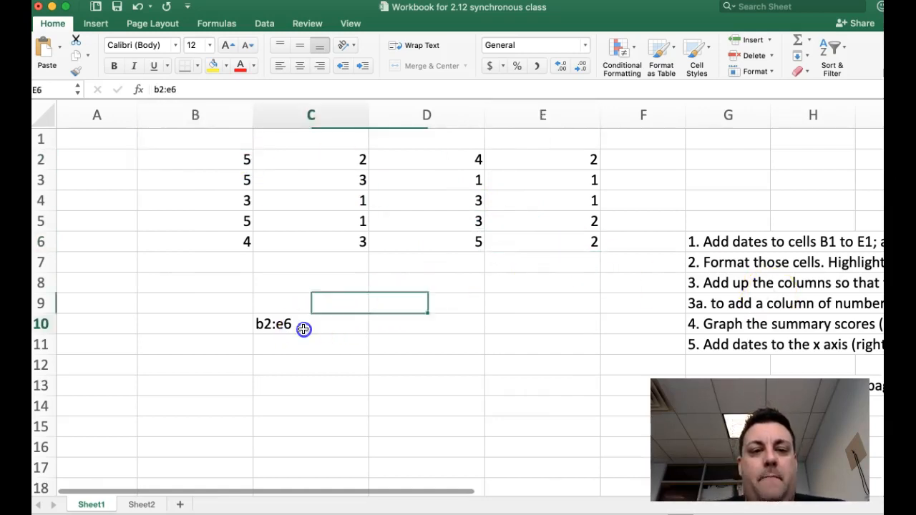
key(Delete)
click(296, 344)
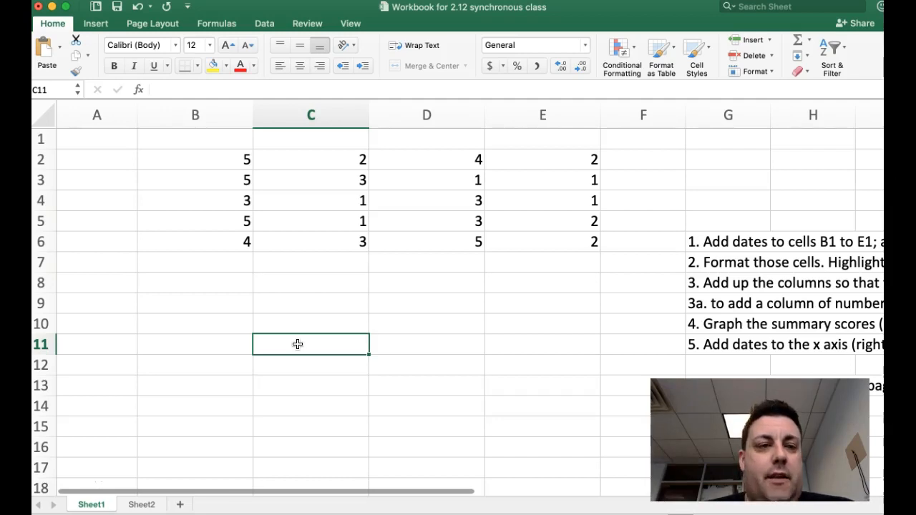
- Enter the dates 2/1/19 in cell B1 and 2/2/19 in cell C1
click(210, 141)
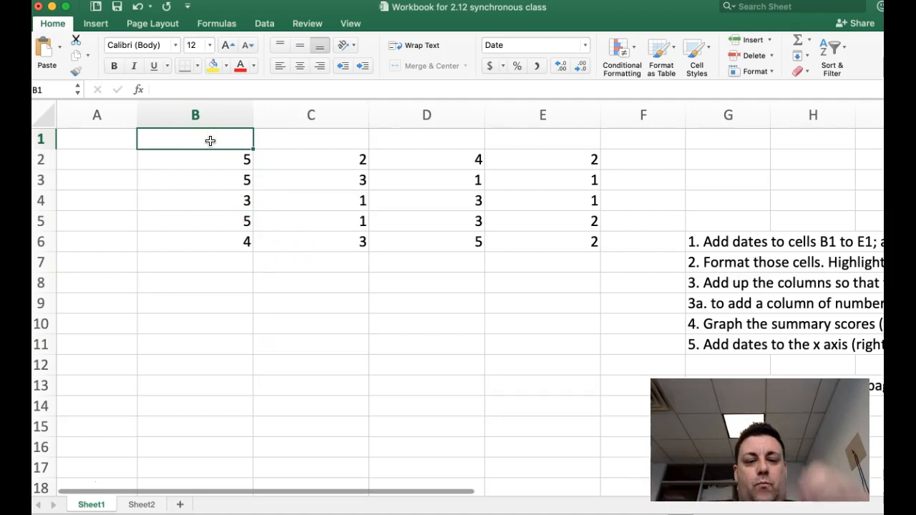
text(2)
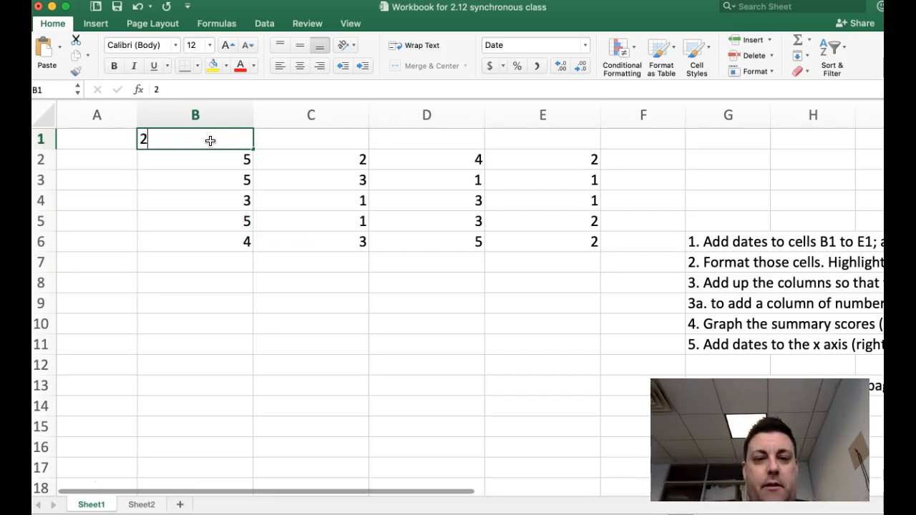
text(/1/)
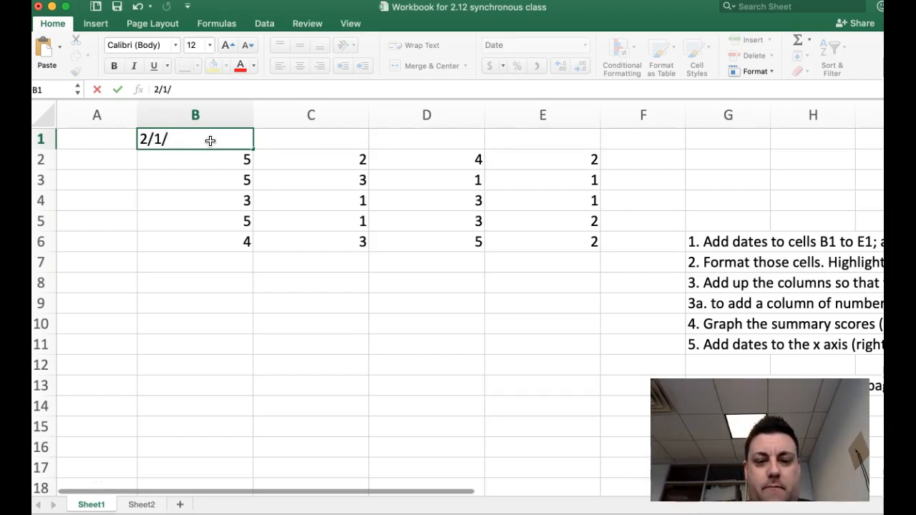
text(19)
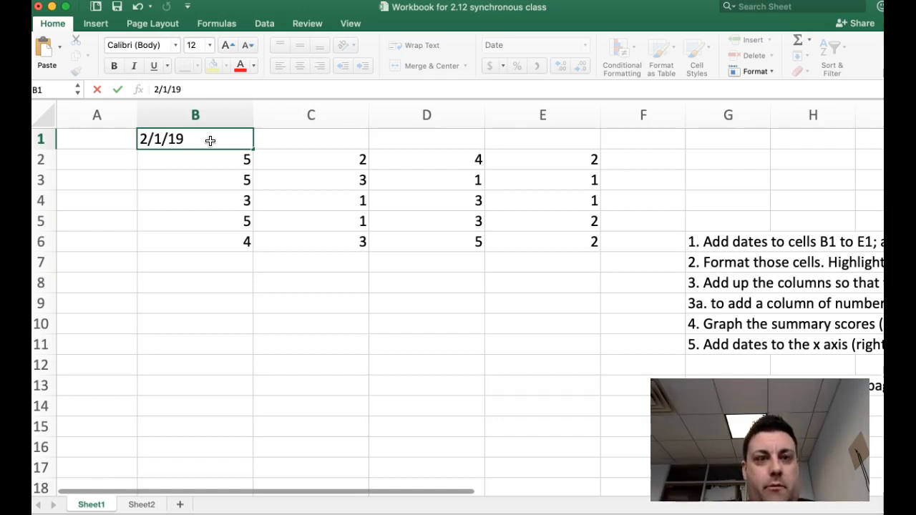
key(Tab)
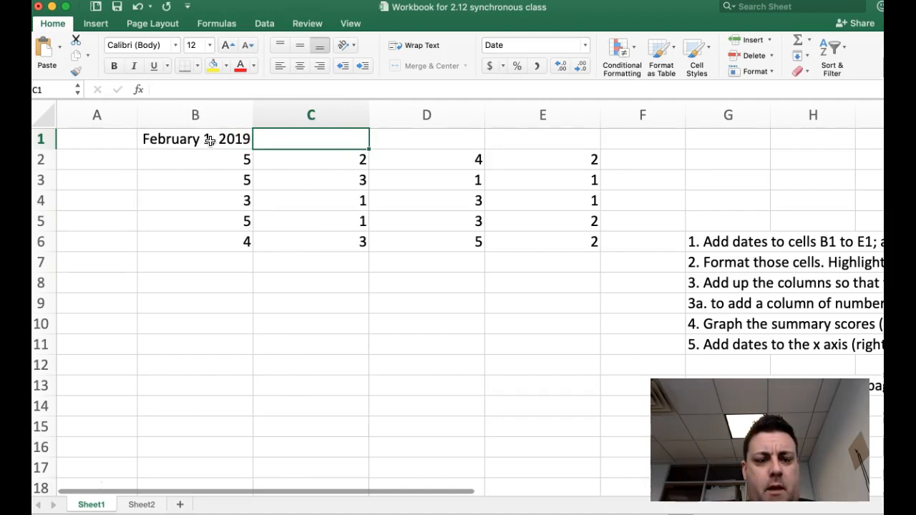
text(2/2/)
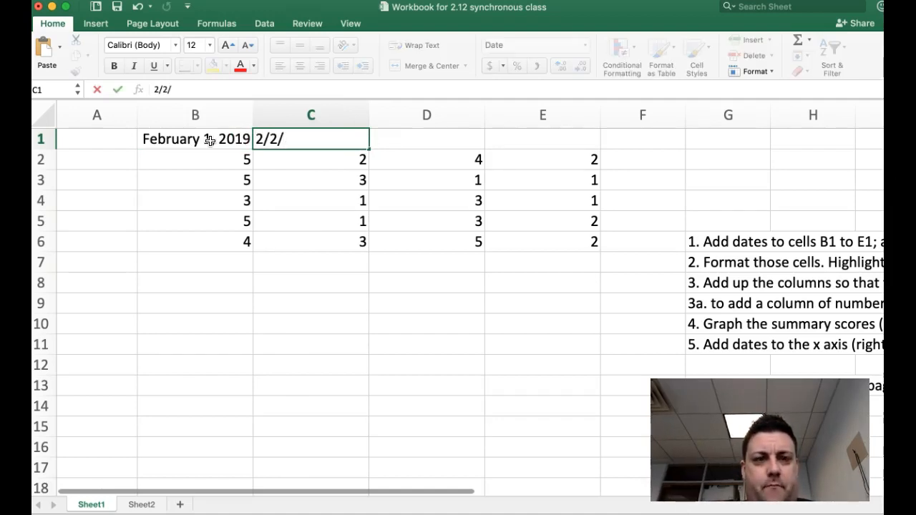
text(19)
key(Tab)
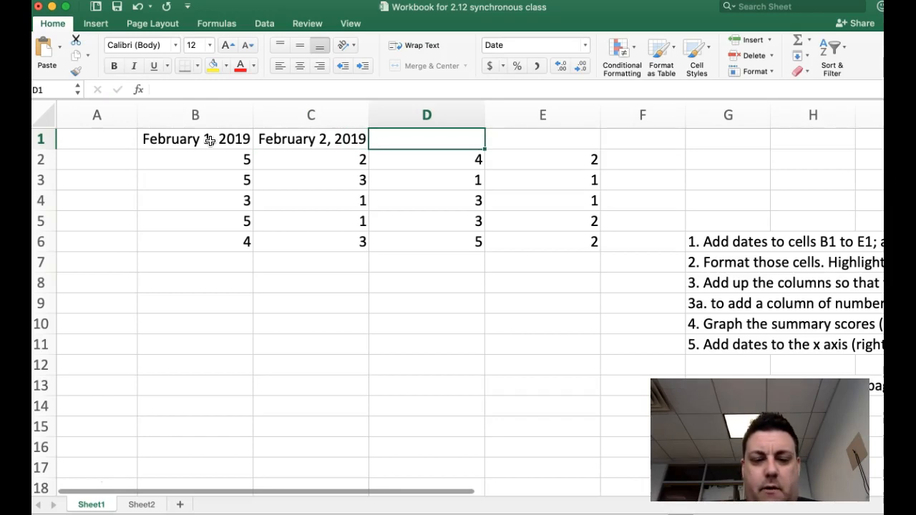
- Enter the dates 2/3/19 in cell D1 and 2/4/19 in cell E1
text(2/3/19)
key(Tab)
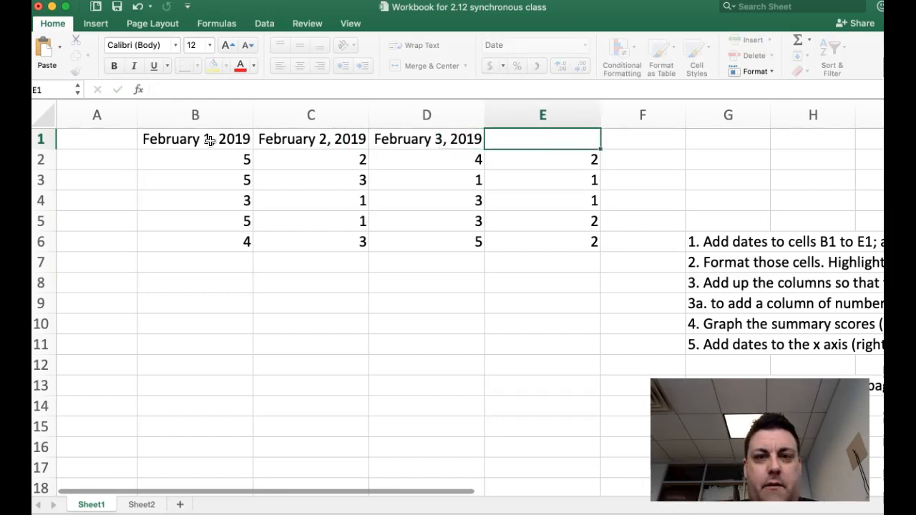
text(2/4/)
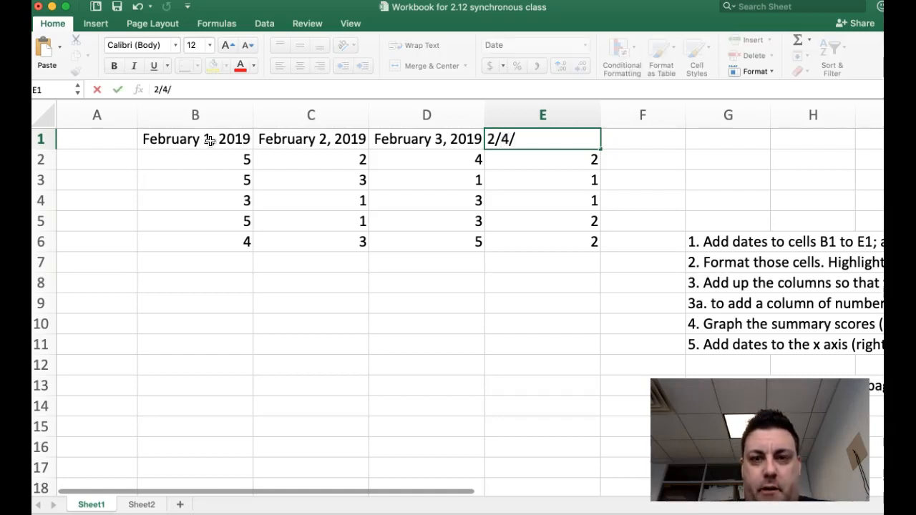
text(19)
key(Return)
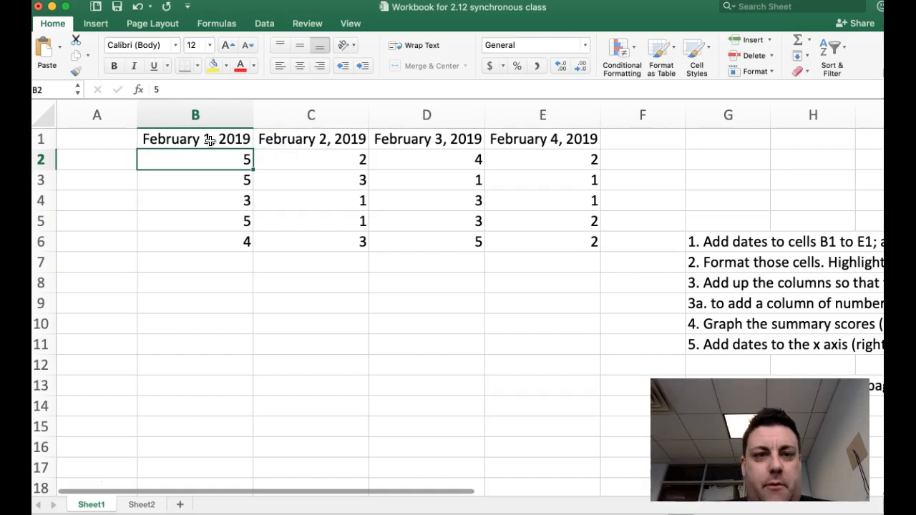
- Open the cell formatting settings for B1 and look through the Alignment, Font, Border, Fill, Protection and Number options
click(160, 139)
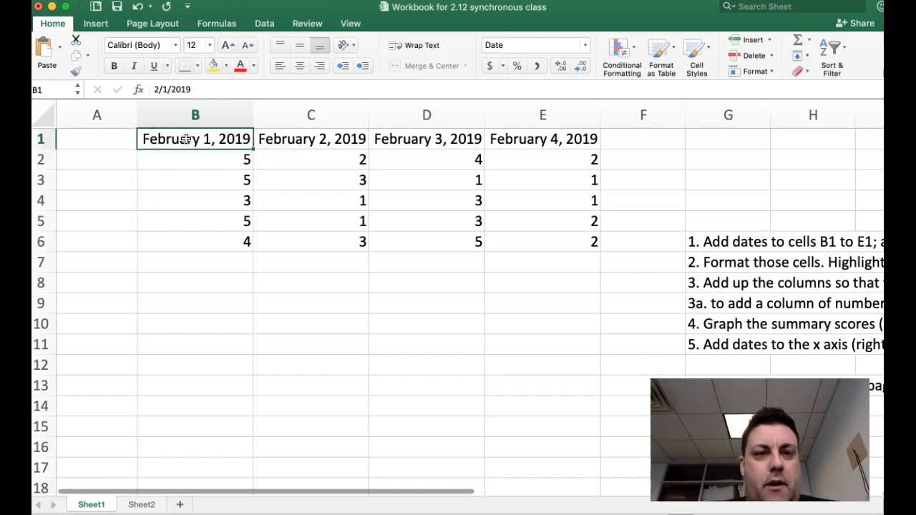
right_click(186, 141)
click(139, 213)
click(161, 139)
right_click(169, 140)
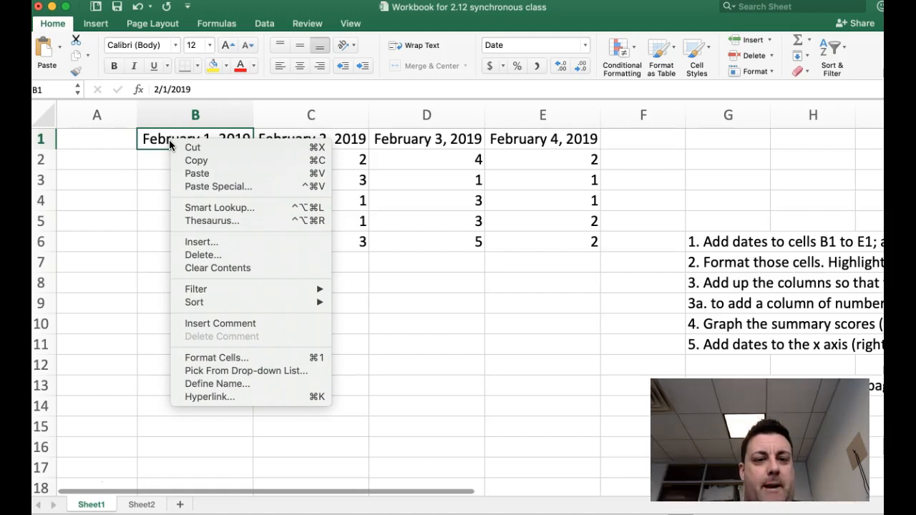
click(195, 358)
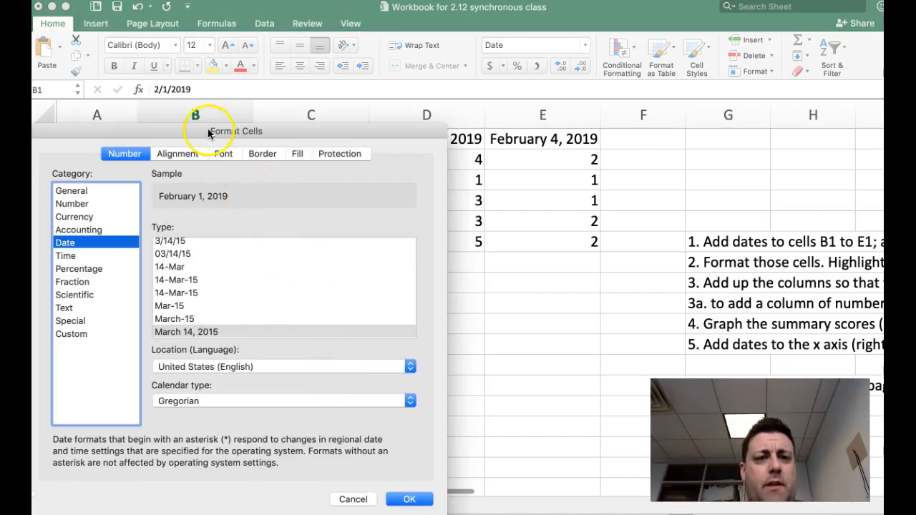
drag(209, 133, 332, 50)
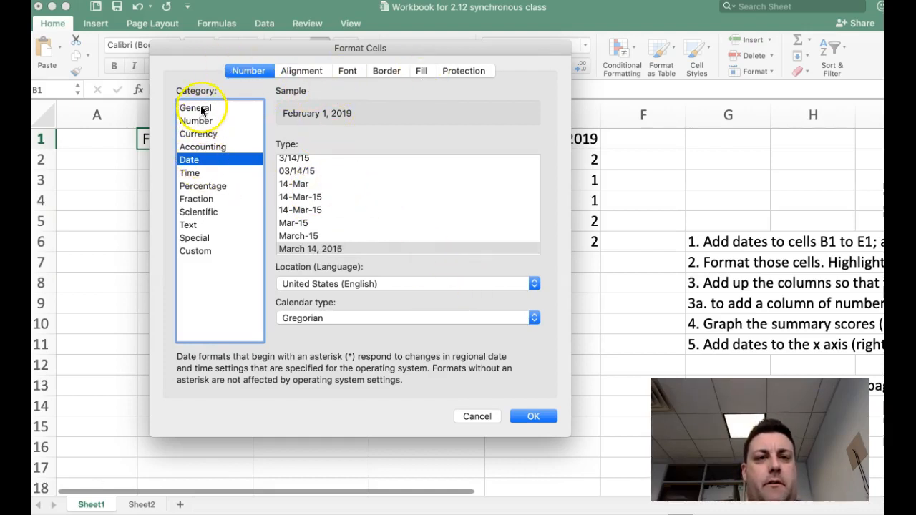
click(297, 71)
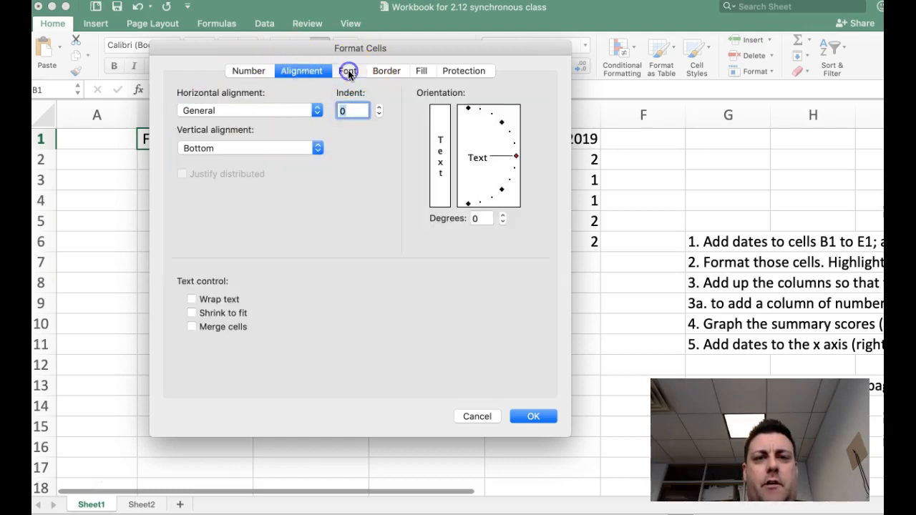
click(348, 70)
click(386, 70)
click(422, 71)
click(464, 70)
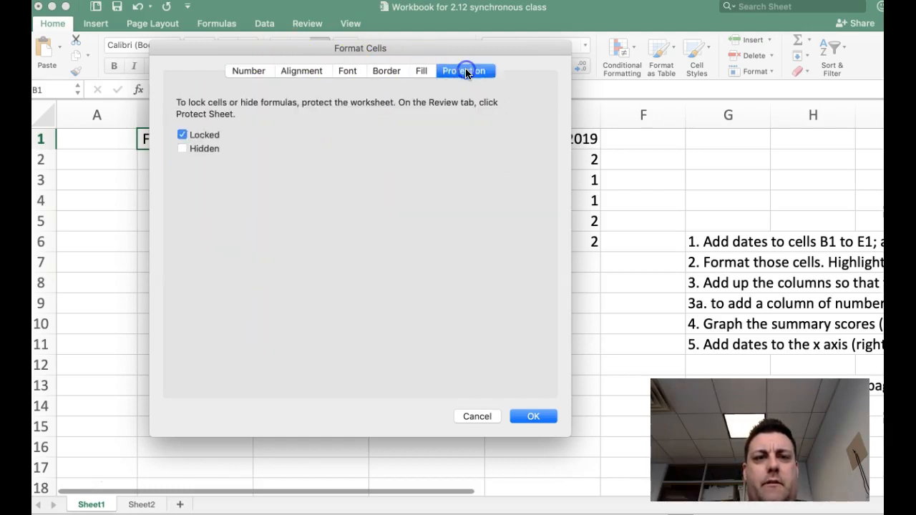
click(239, 71)
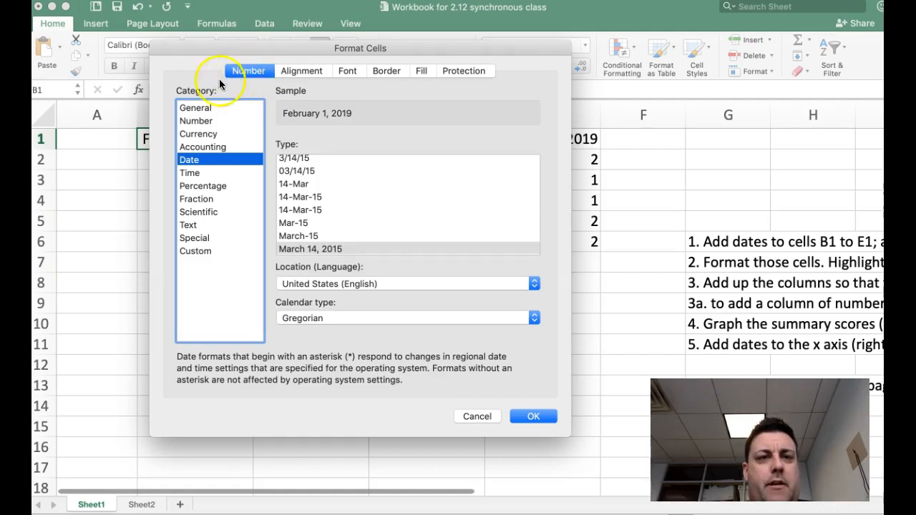
- Format the date in cell B1 with the 3/14/15 date type
scroll(327, 181, up, 3)
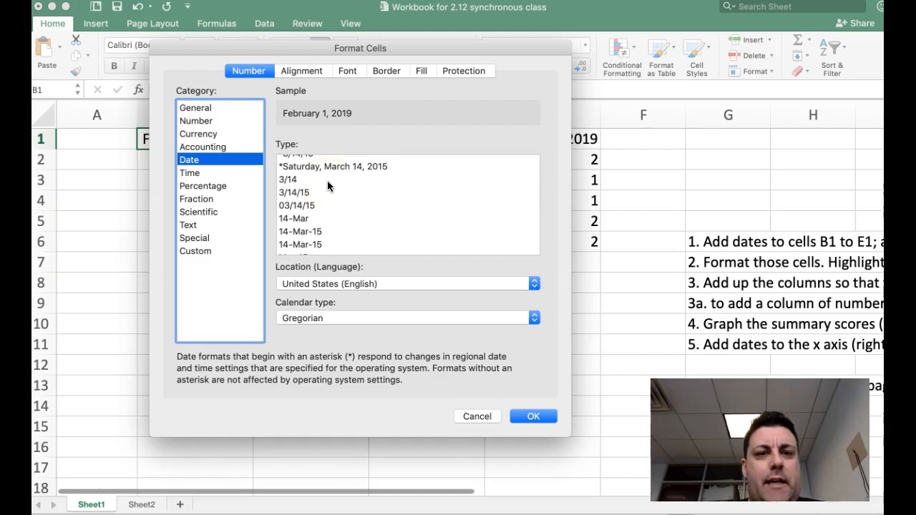
click(293, 191)
scroll(295, 188, up, 1)
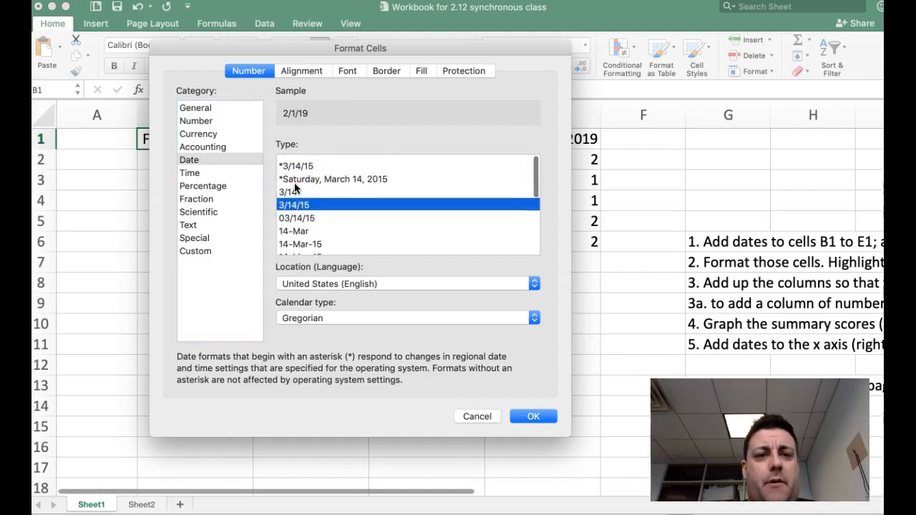
scroll(295, 188, down, 8)
scroll(295, 188, up, 8)
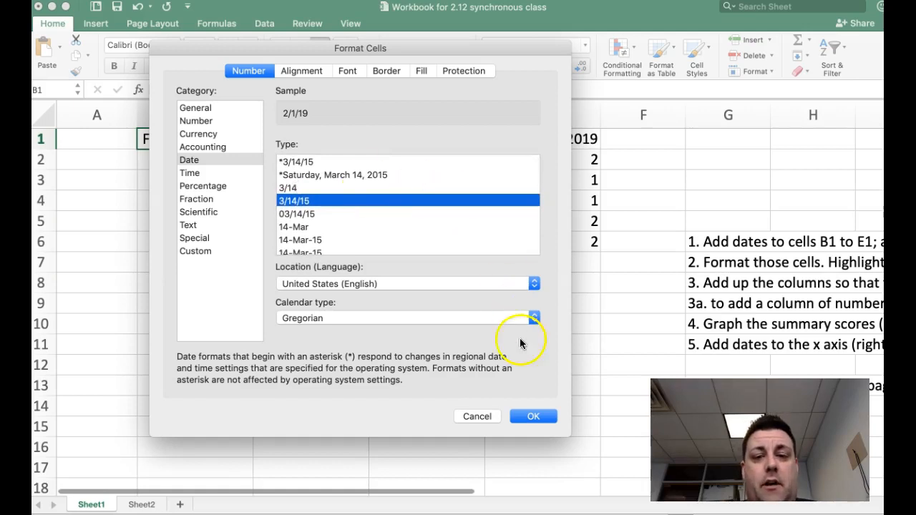
click(529, 416)
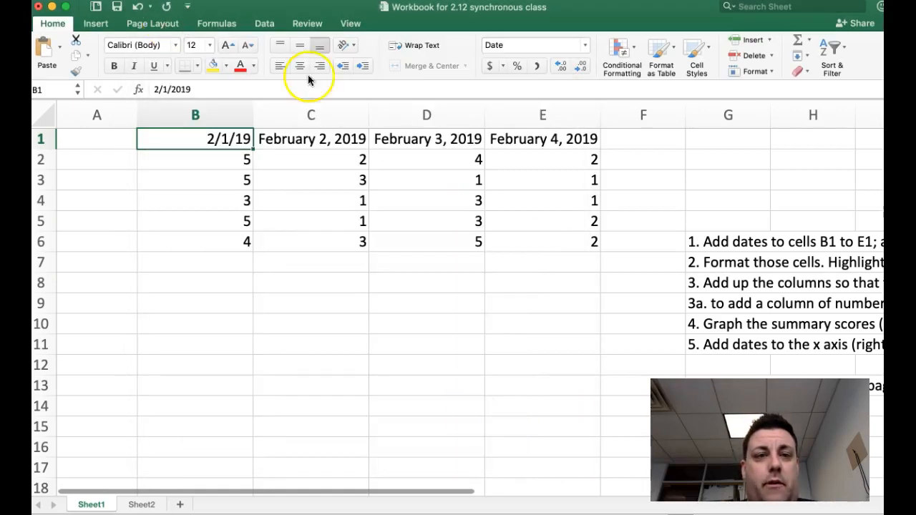
- Format the date in cell C1 with the 14-Mar-15 date type
right_click(293, 141)
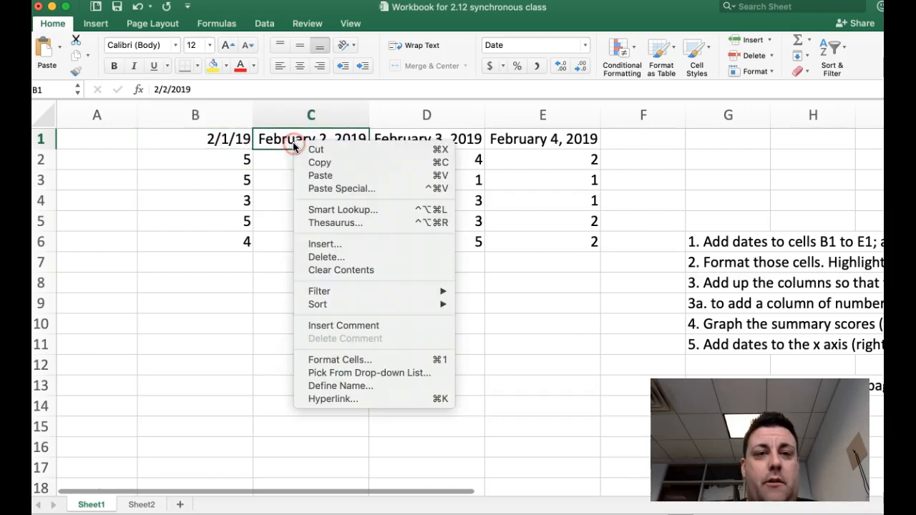
click(306, 359)
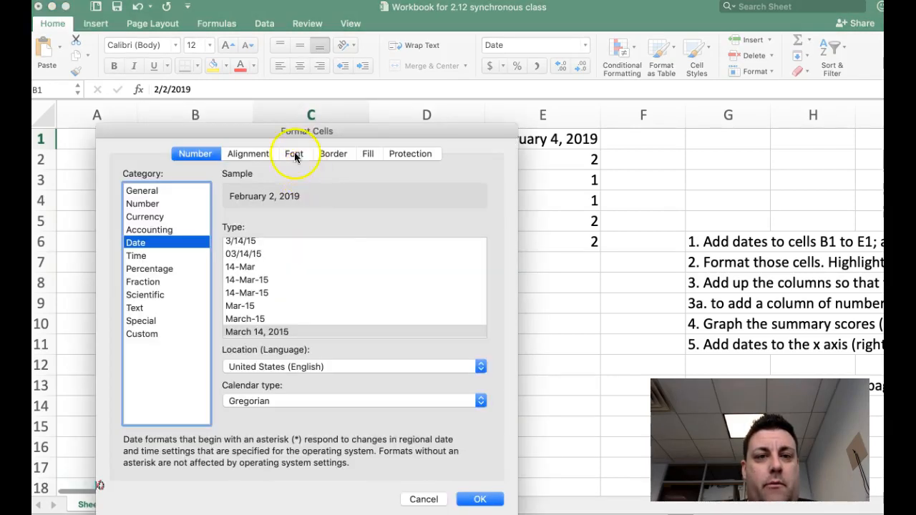
drag(286, 129, 331, 41)
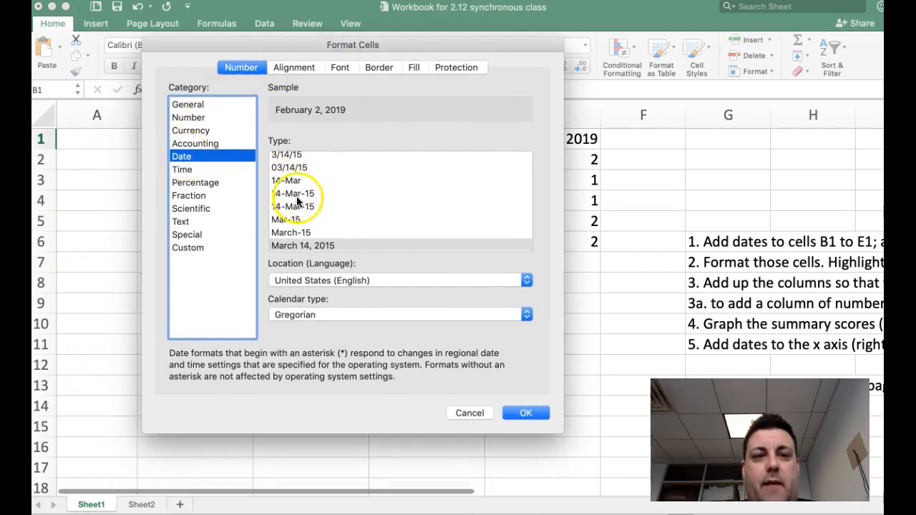
click(297, 196)
click(522, 414)
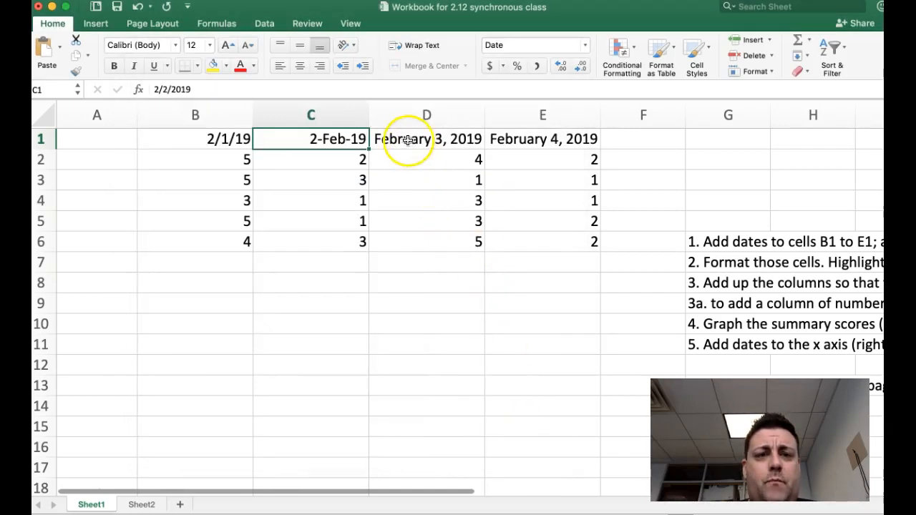
click(307, 219)
click(308, 148)
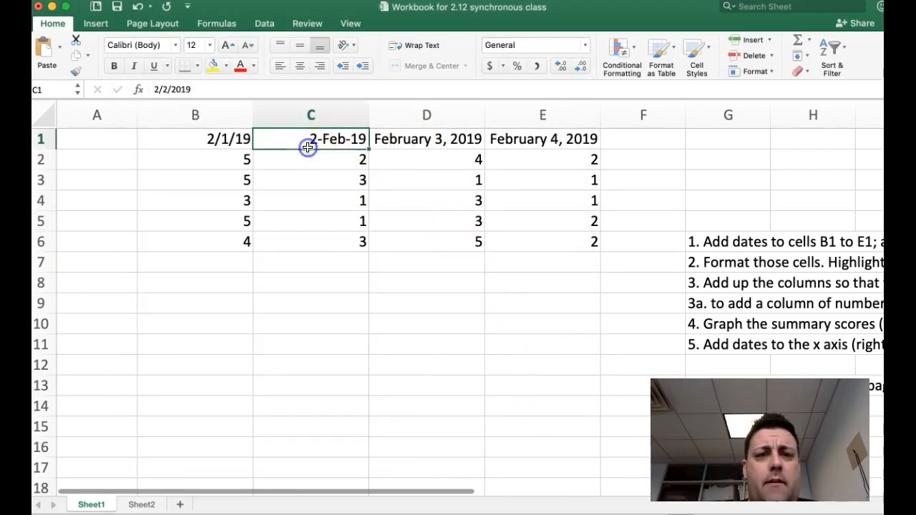
drag(231, 140, 507, 146)
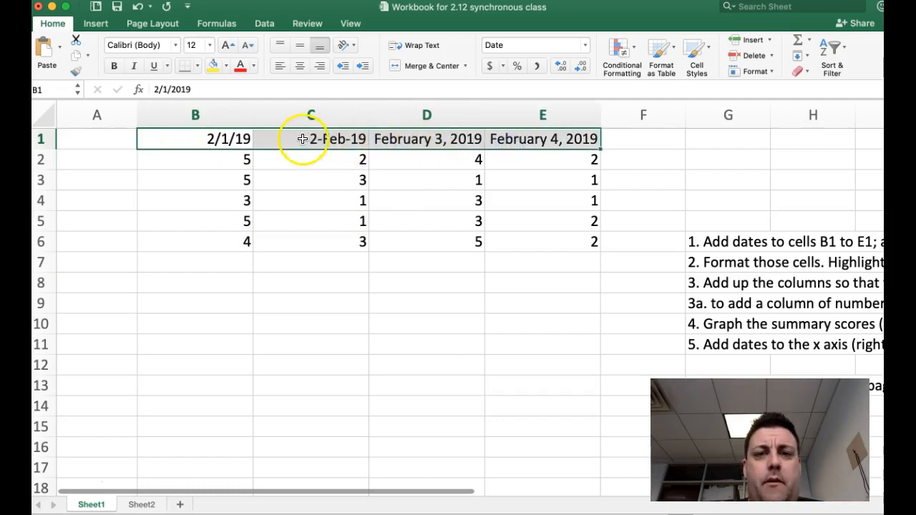
drag(236, 139, 497, 141)
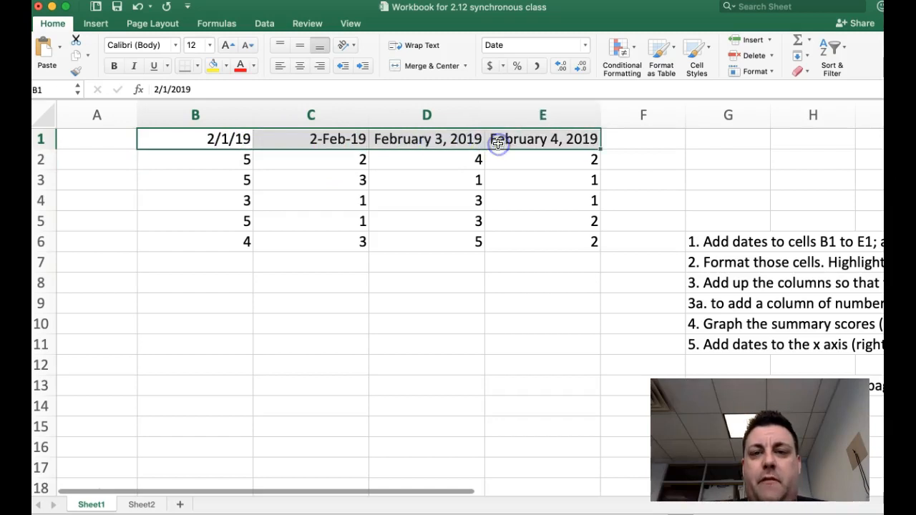
right_click(215, 138)
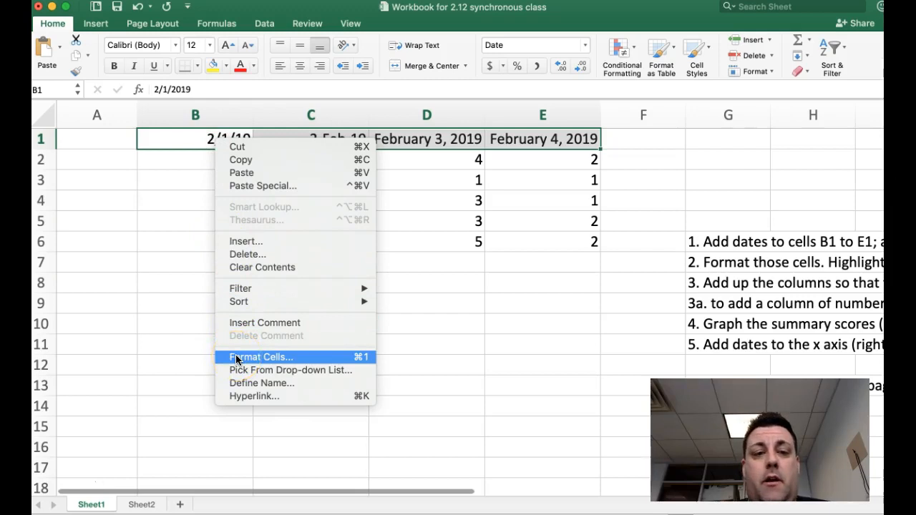
click(415, 295)
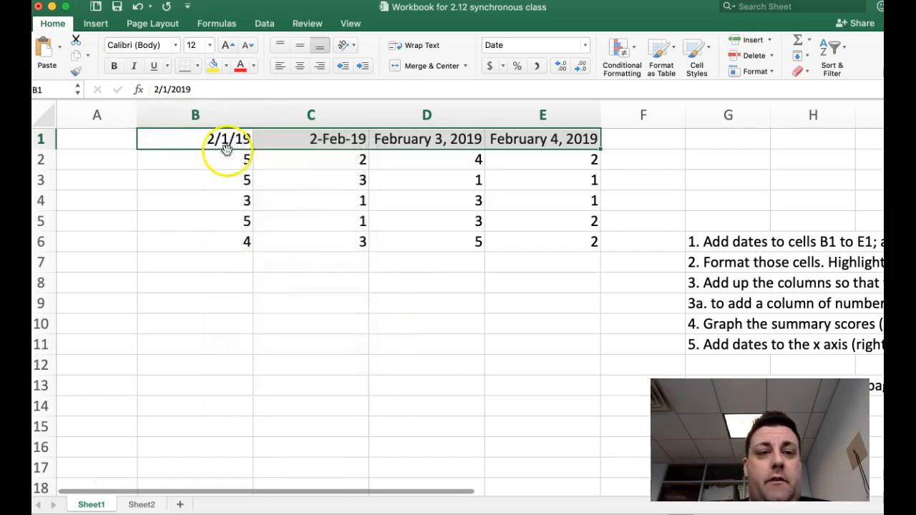
click(199, 193)
- Format all the dates in B1:E1 together with the 03/14/15 date type
drag(196, 142, 509, 145)
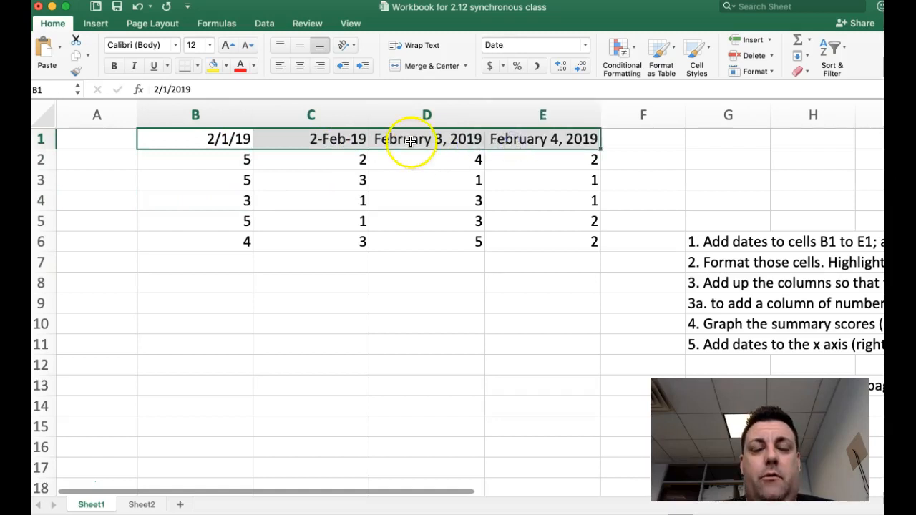
right_click(266, 140)
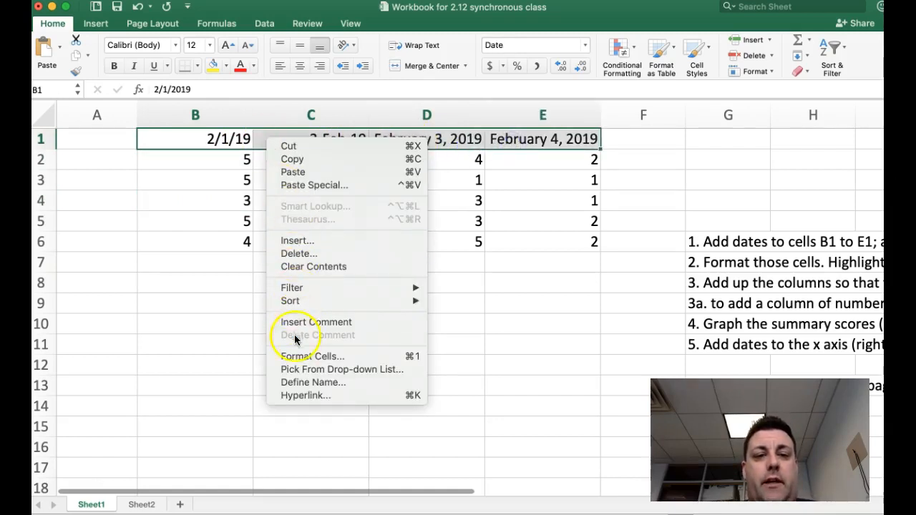
click(292, 358)
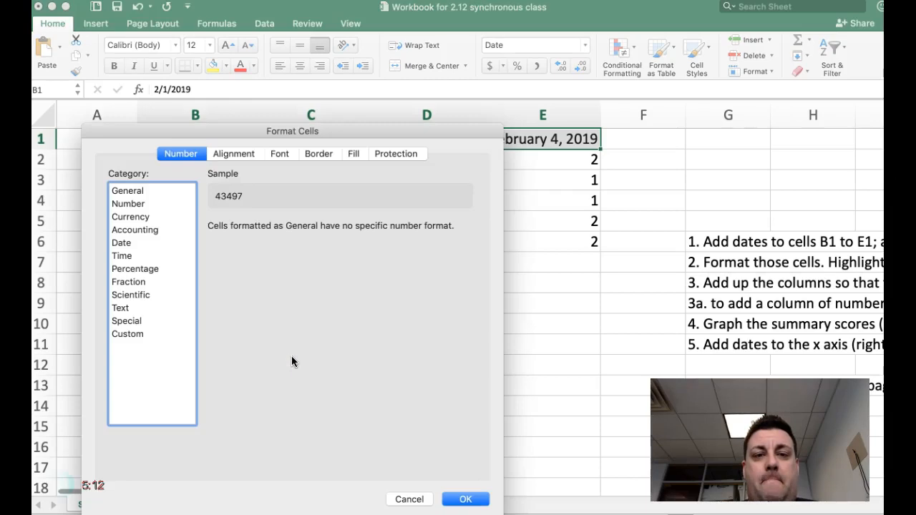
drag(248, 134, 313, 49)
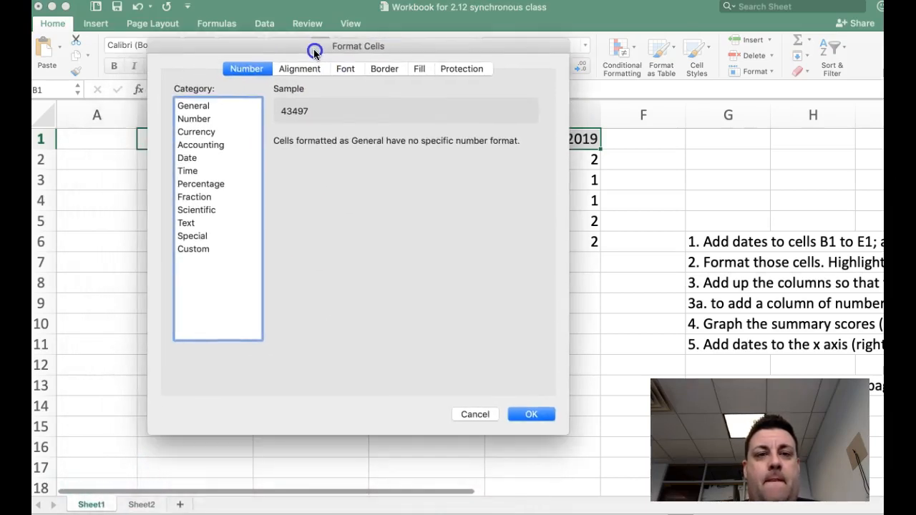
click(189, 159)
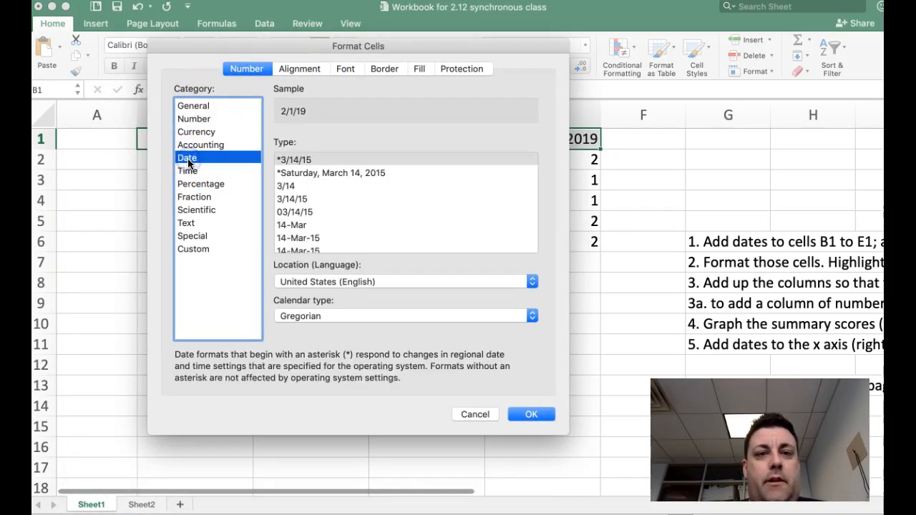
click(291, 213)
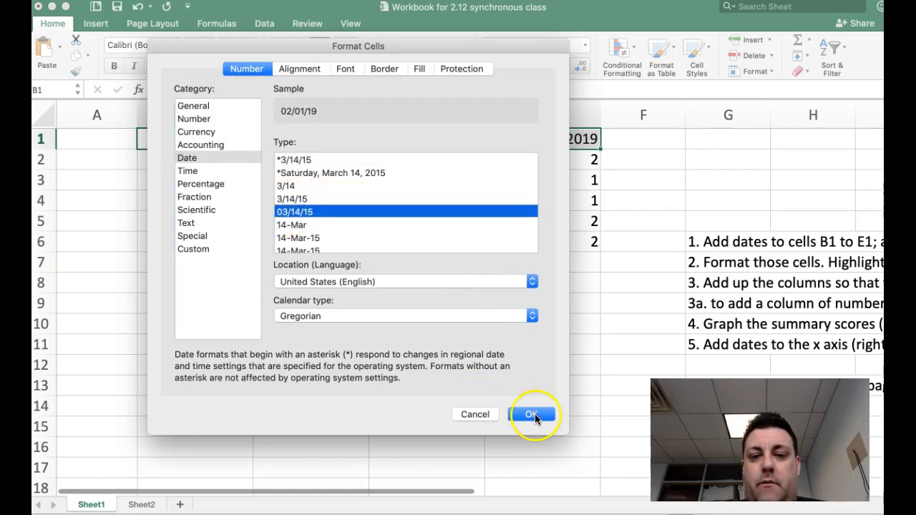
click(533, 414)
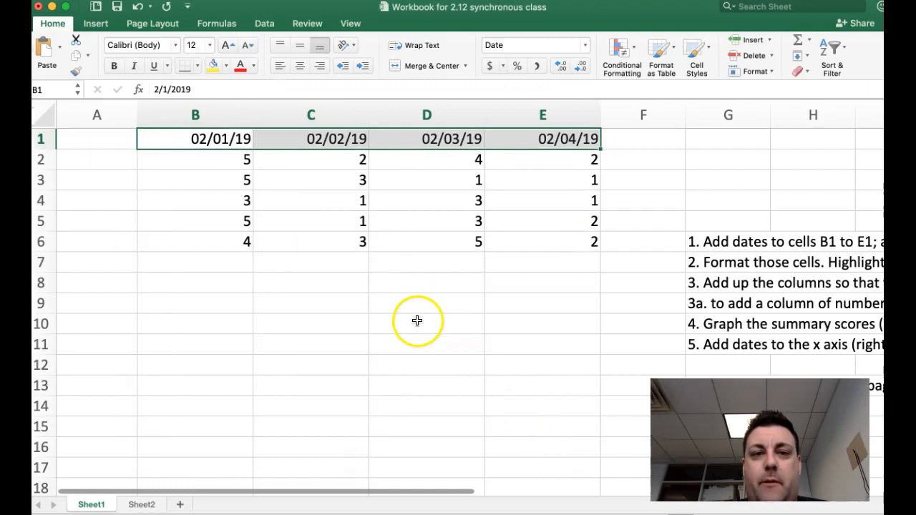
- Number the score rows by entering 1, 2, 3, 4 and 5 in cells A2 to A6
click(111, 163)
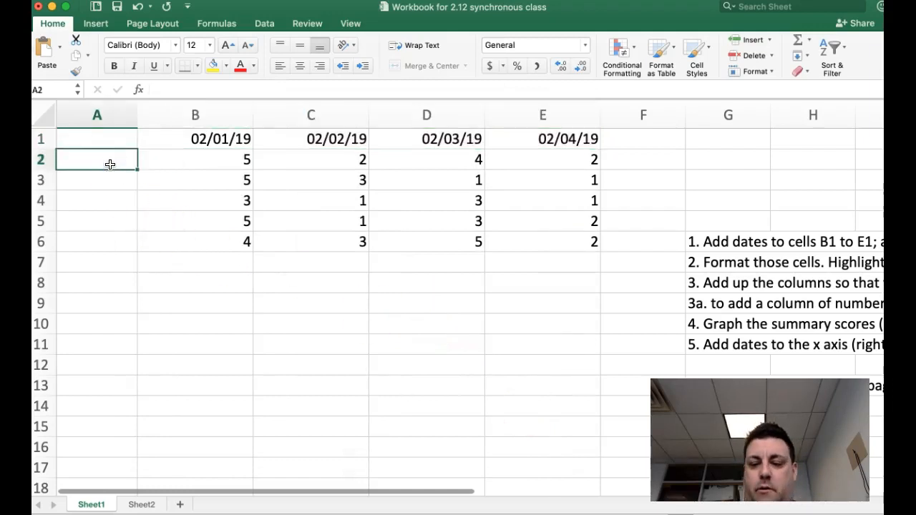
text(1)
key(Return)
text(2)
key(Return)
text(3)
key(Return)
text(4)
key(Return)
text(5)
key(Return)
- Enter the label TOTAL in cell A7 below the row numbers
text(TOT)
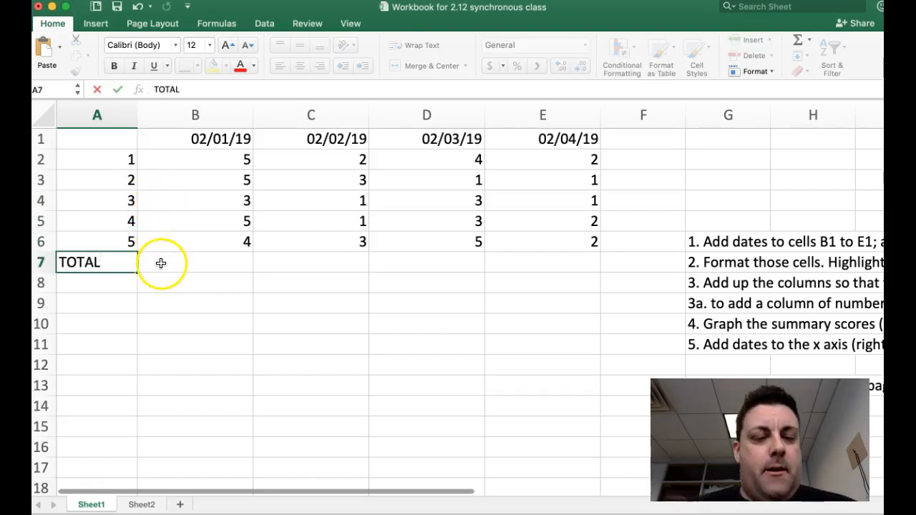
text(AL)
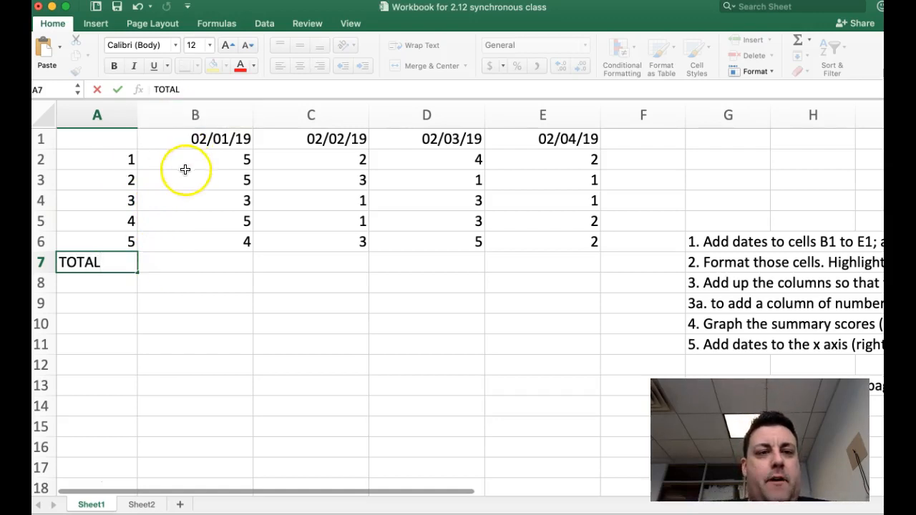
click(174, 262)
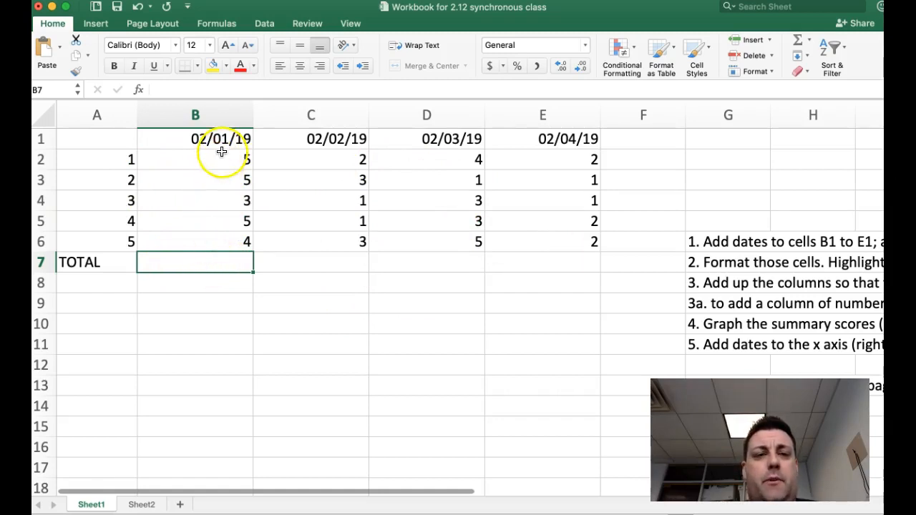
- Total the 02/01/19 column in cell B7 with the formula =sum(b2:b6)
click(96, 262)
click(216, 265)
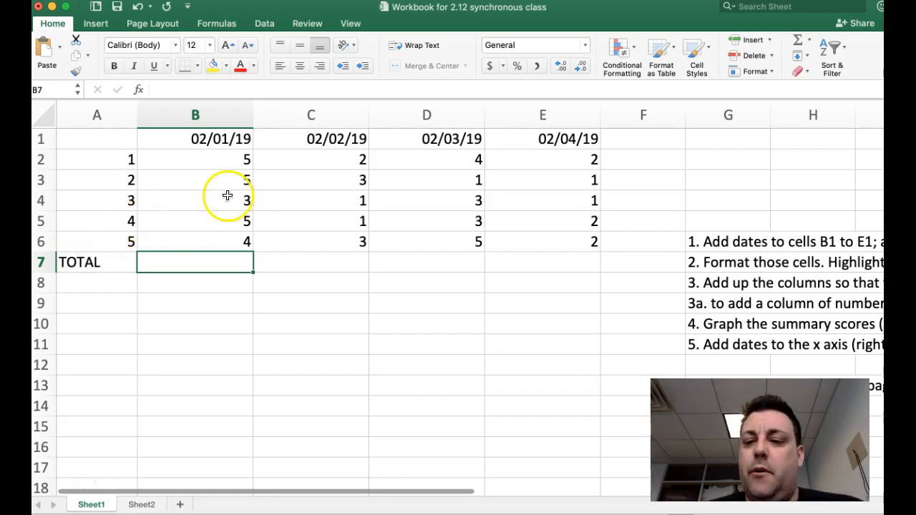
text(=)
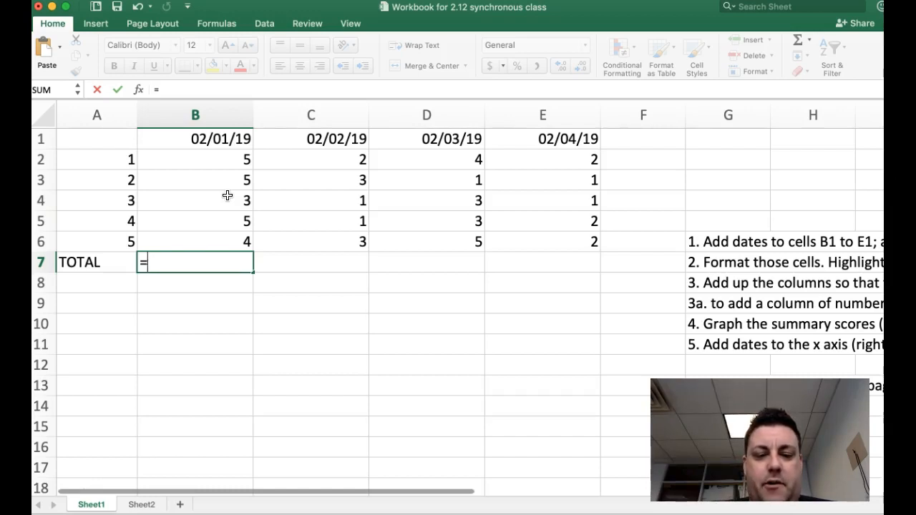
text(sum()
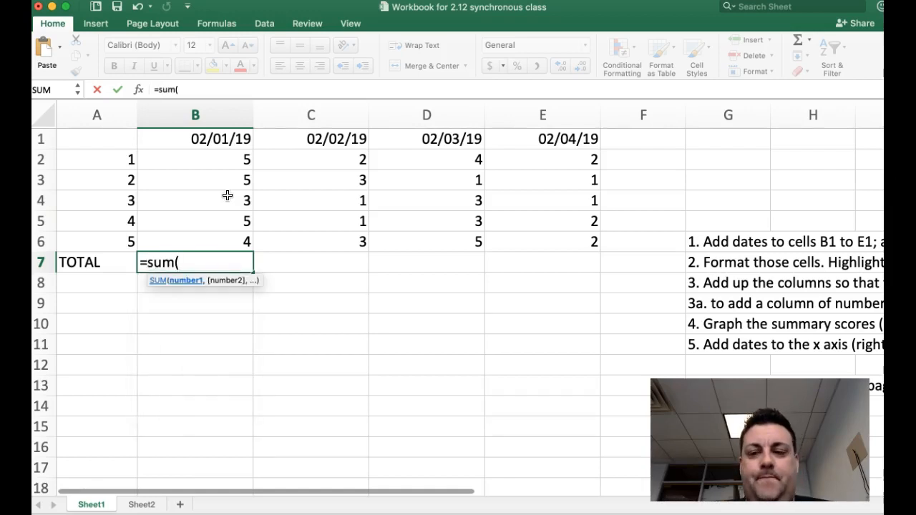
key(BackSpace)
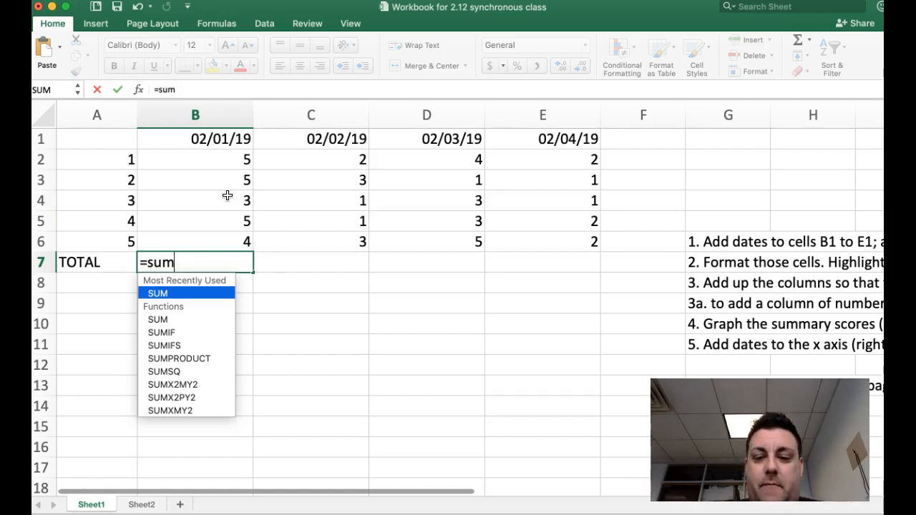
text((b2:)
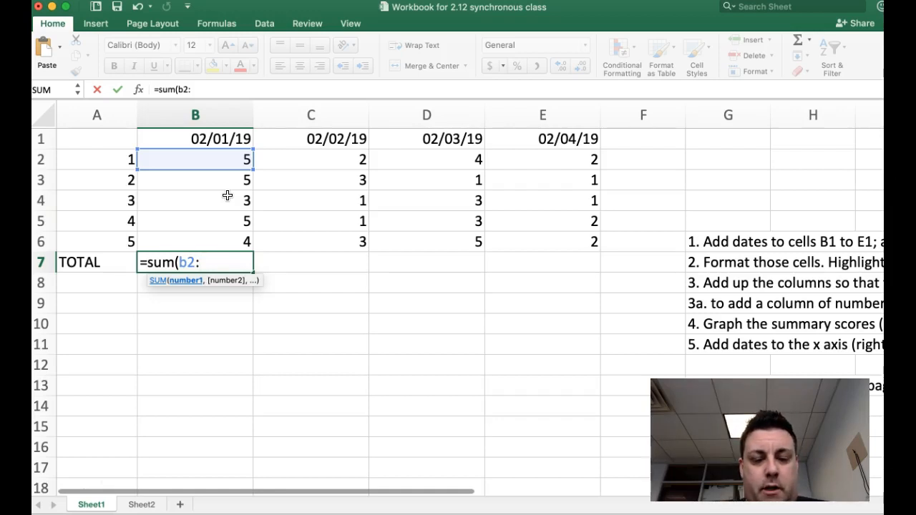
text(b6)
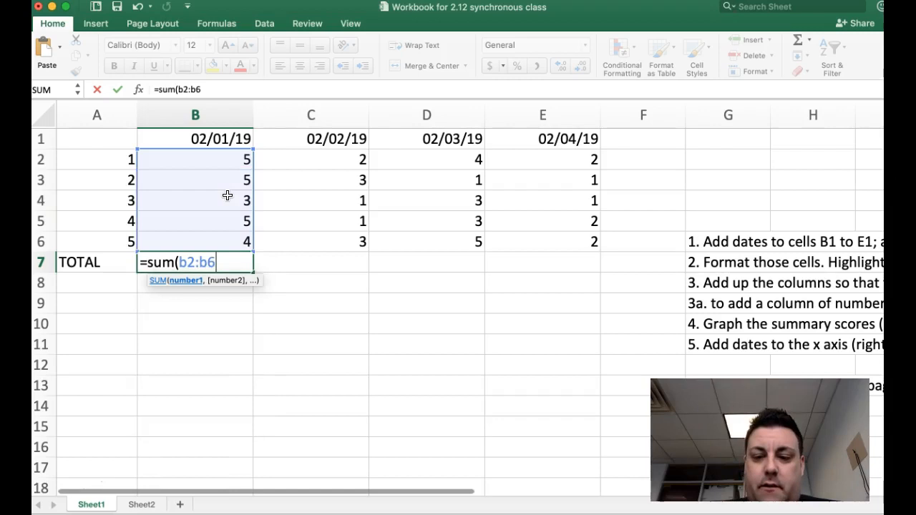
text())
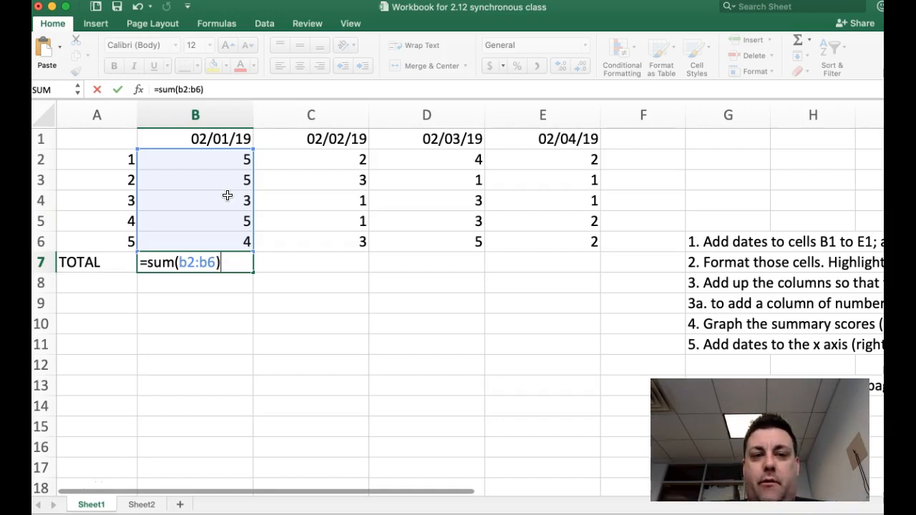
key(Return)
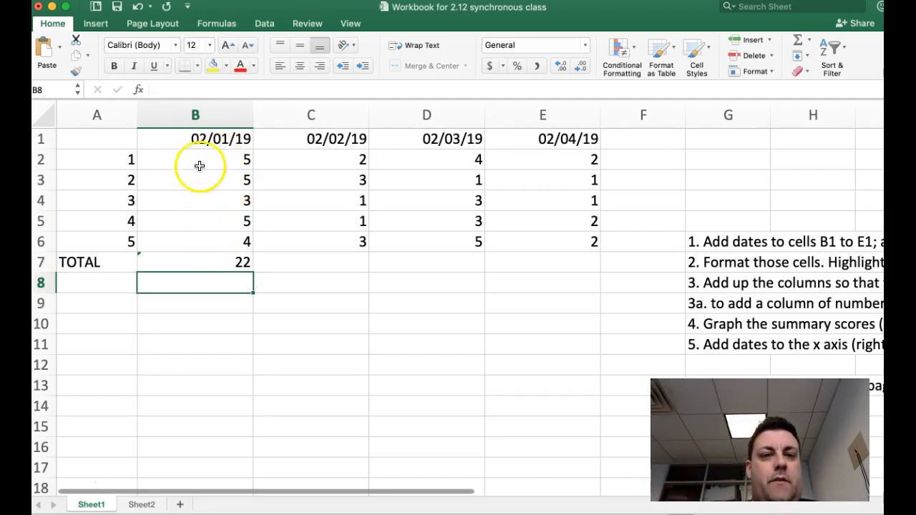
- Total the 02/02/19 column in cell C7 with the formula =sum(c2:c6)
click(299, 261)
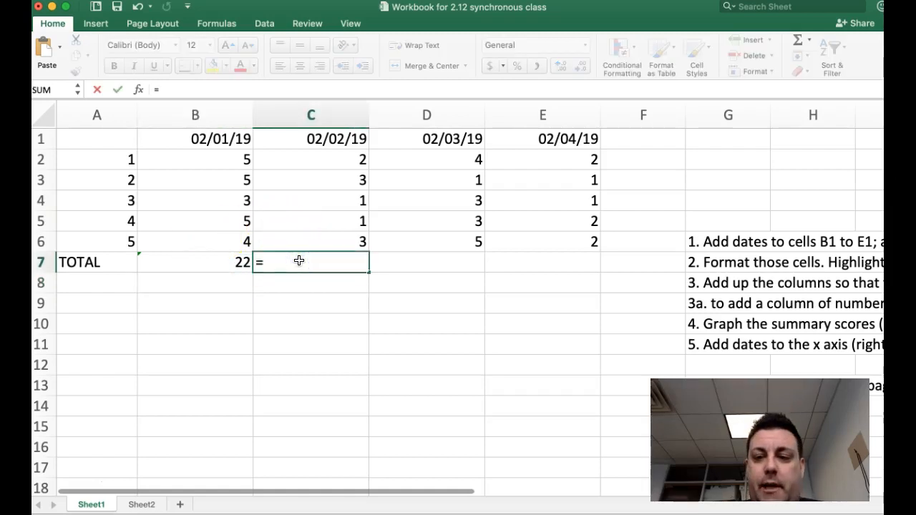
text(=su)
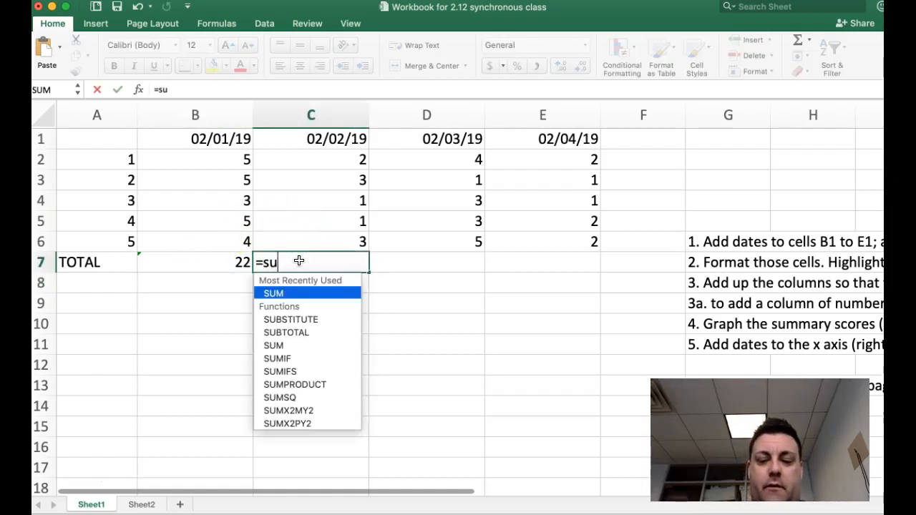
text(m()
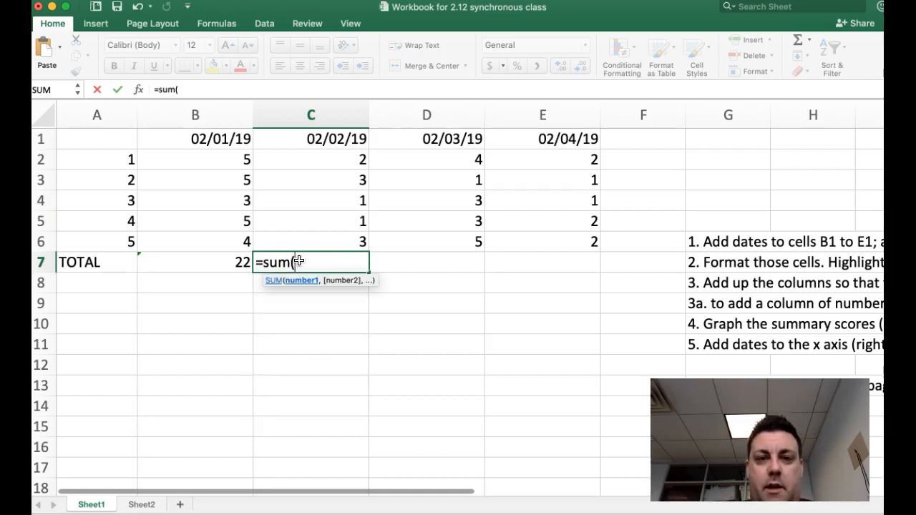
text(c)
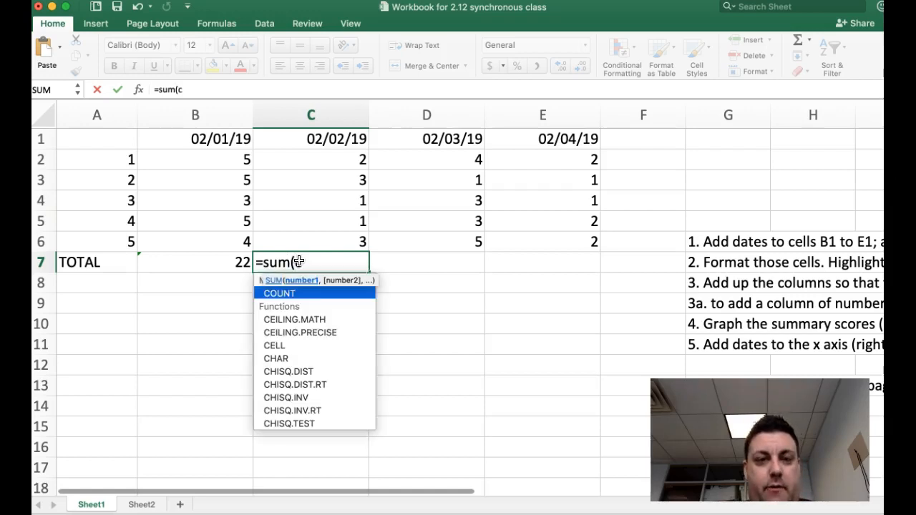
text(2:c6)
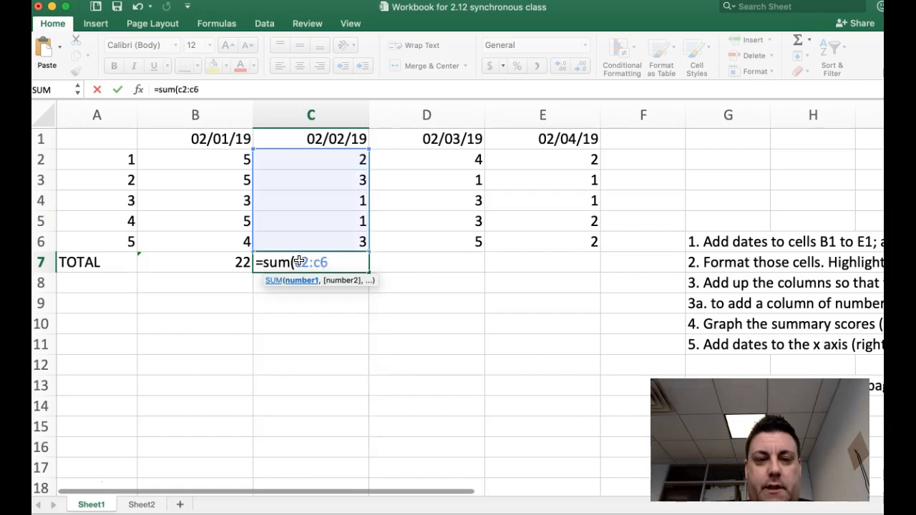
text())
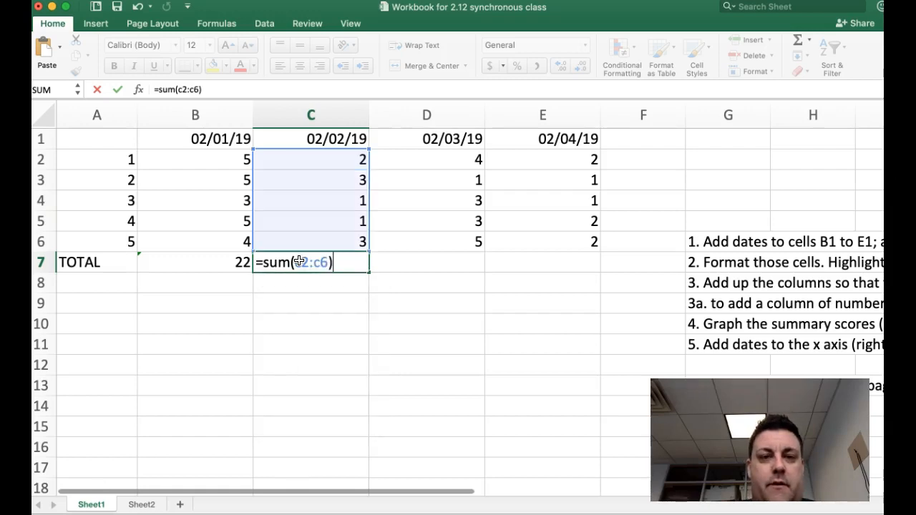
key(Return)
click(301, 292)
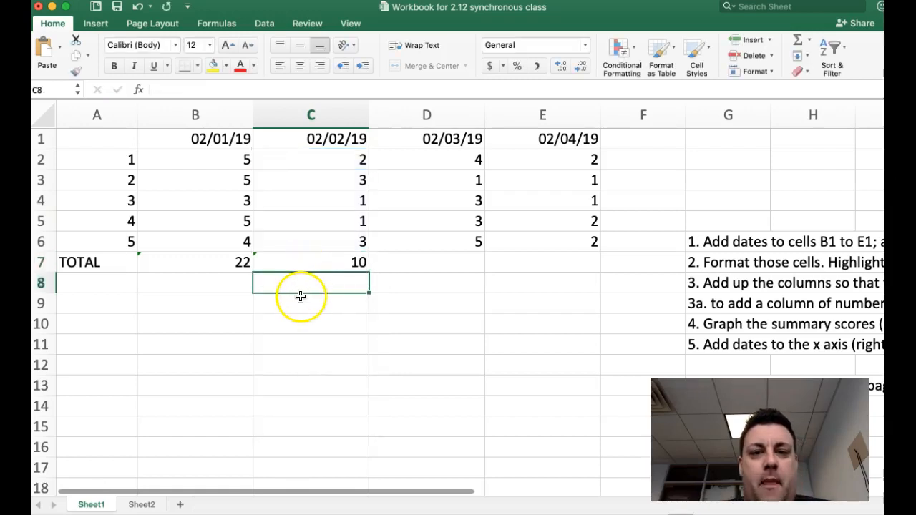
- Fill the sum formula from cell C7 across to D7 and E7 to total the remaining date columns
click(301, 263)
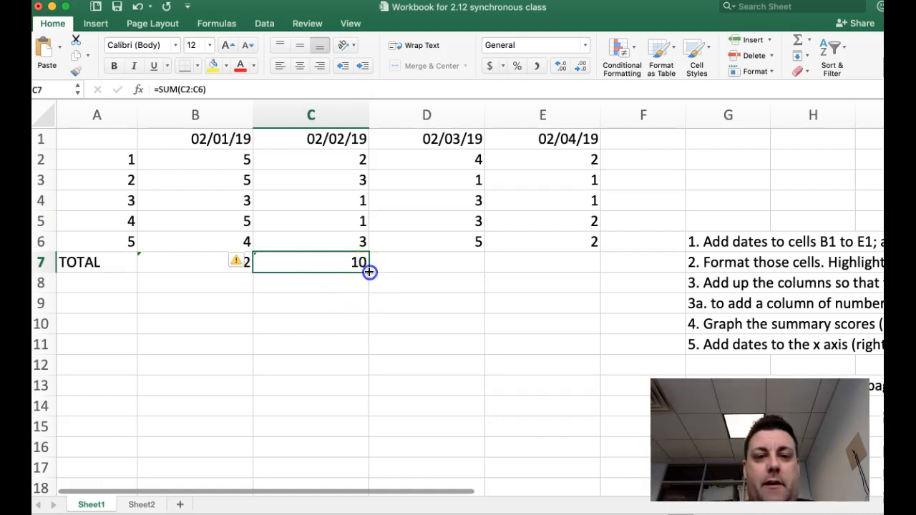
drag(377, 272, 447, 271)
drag(511, 270, 592, 265)
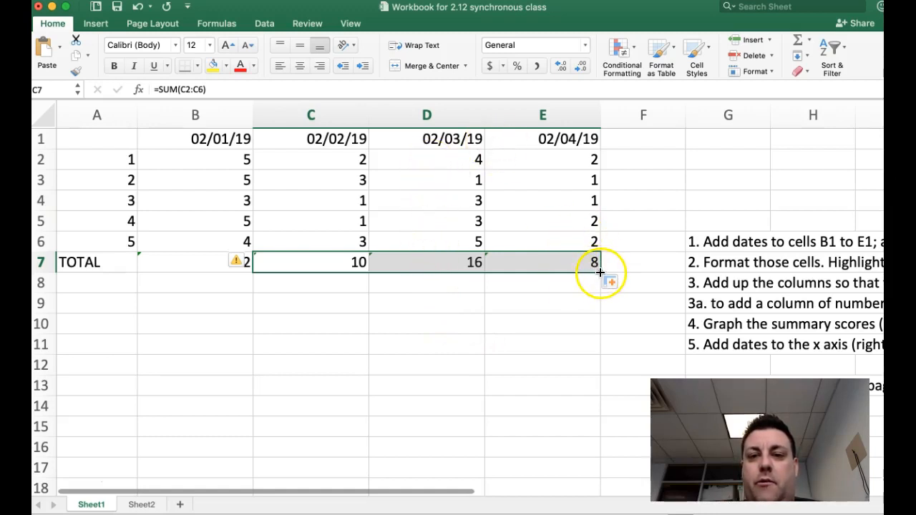
- Extend the sum formula into the empty column's cell F7 and clear that cell again
drag(625, 273, 676, 272)
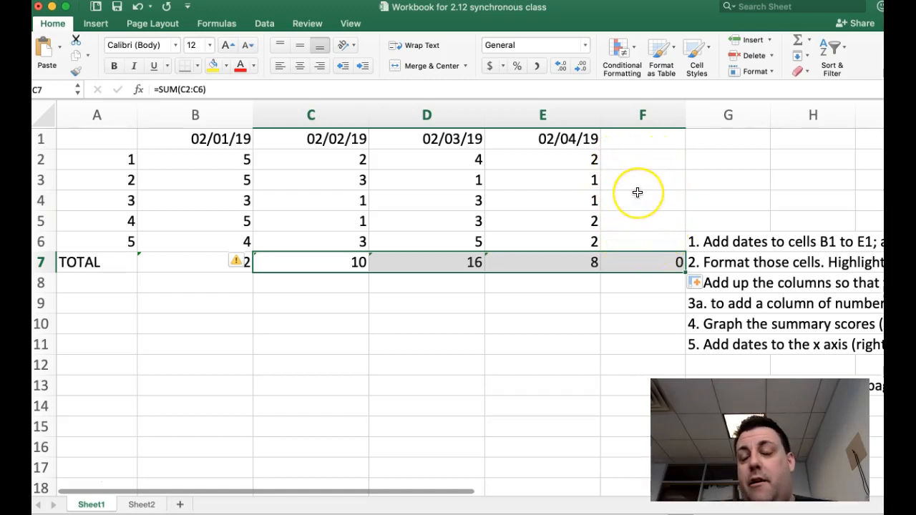
click(634, 261)
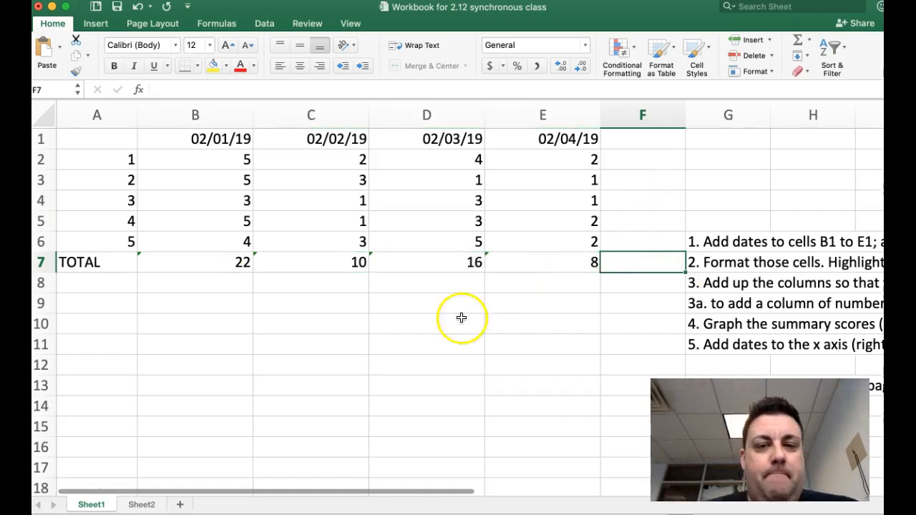
click(432, 327)
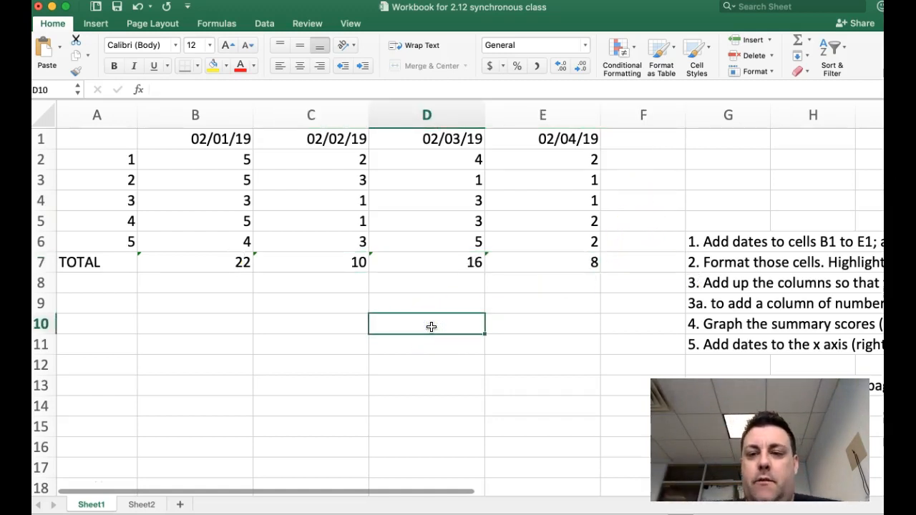
- Insert a Line with Markers chart of the totals in cells B7 to E7
drag(193, 264, 512, 260)
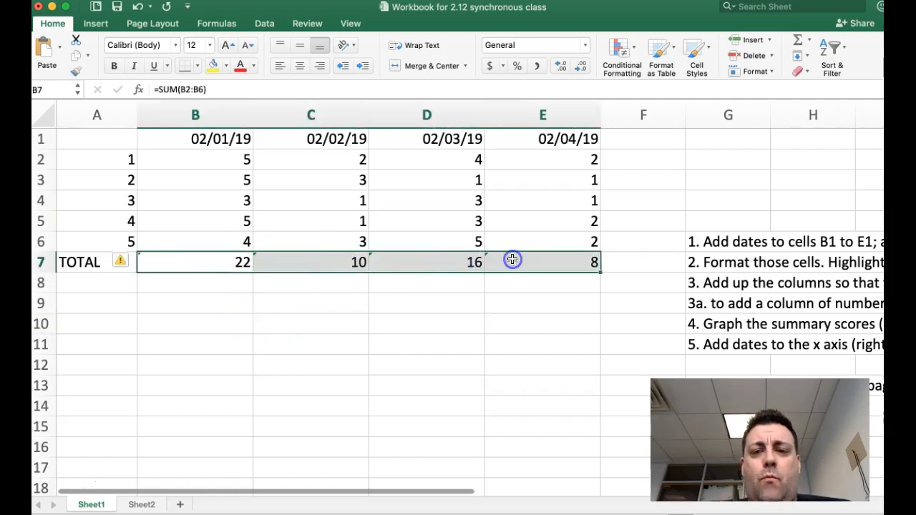
click(249, 364)
click(206, 259)
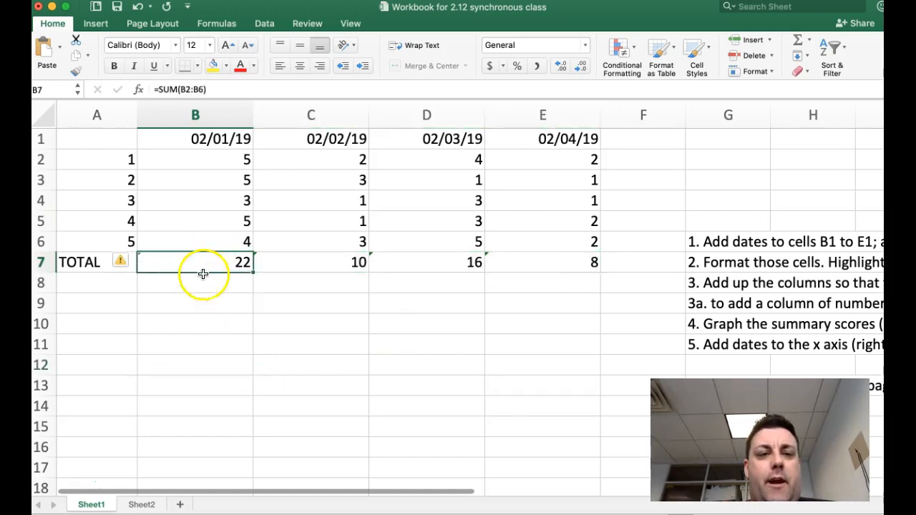
drag(203, 266, 538, 265)
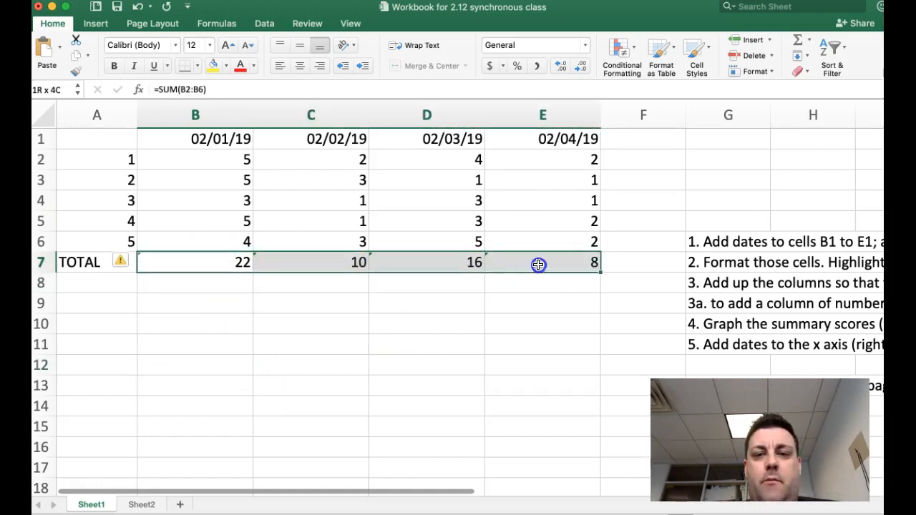
click(96, 24)
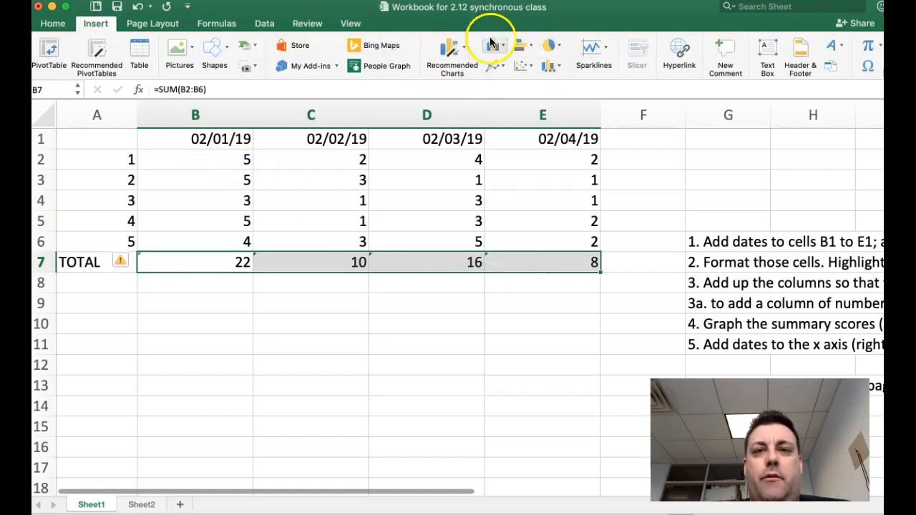
click(496, 66)
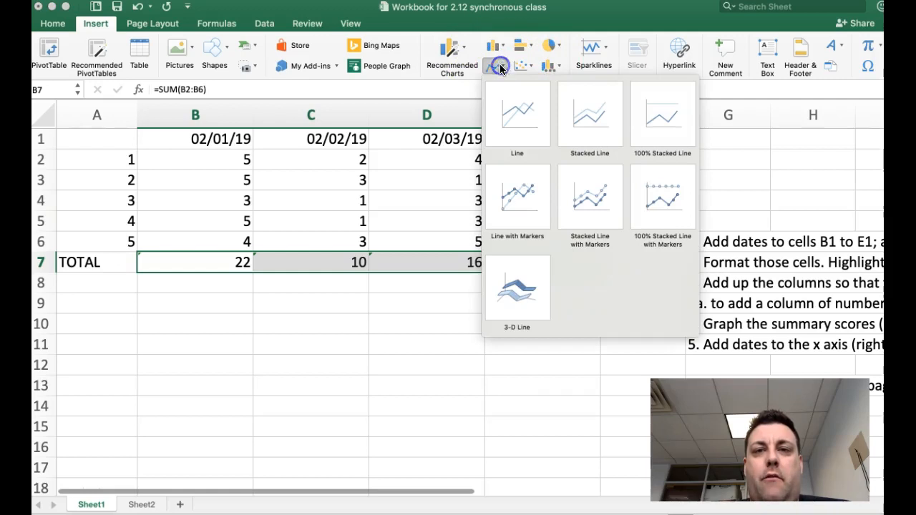
click(520, 215)
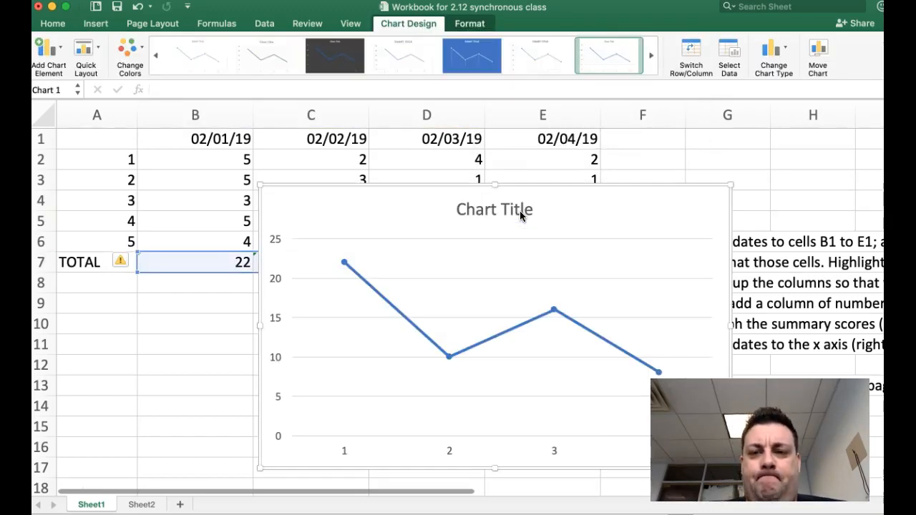
- Move the chart over columns B to E just below the header row, keeping the dates in row 1 uncovered
drag(415, 191, 215, 124)
mouse_move(168, 144)
mouse_down()
mouse_move(161, 141)
mouse_move(161, 160)
mouse_up()
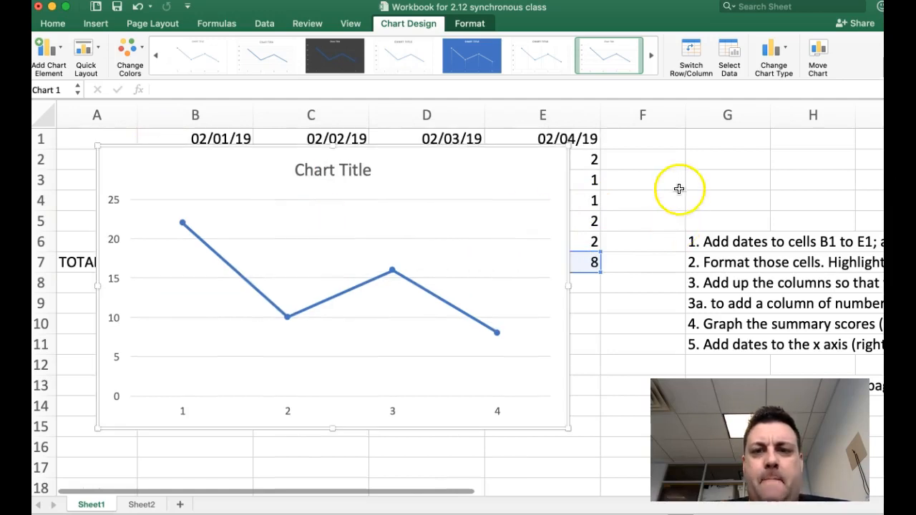
drag(248, 157, 260, 170)
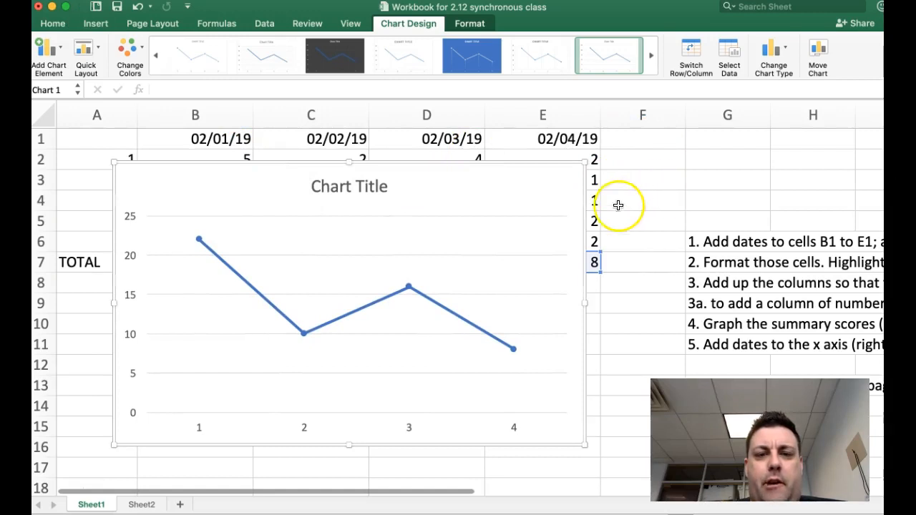
drag(229, 194, 224, 133)
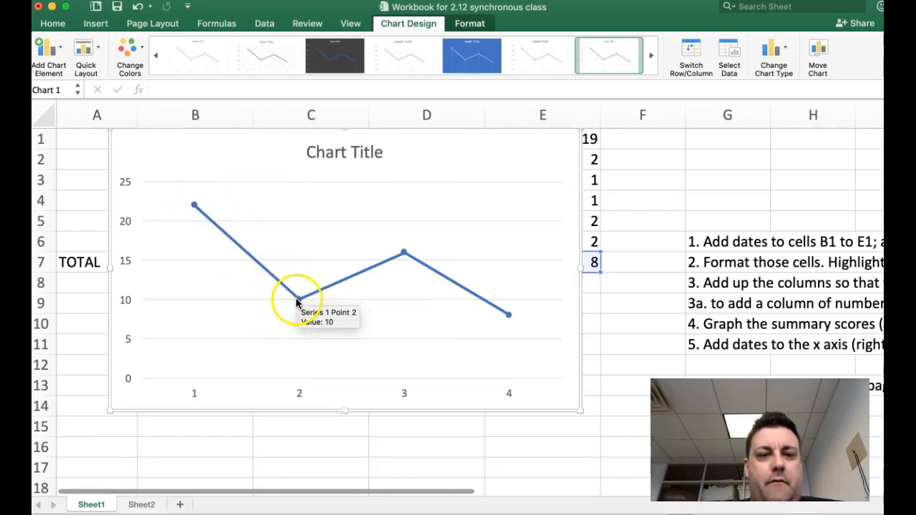
drag(265, 138, 264, 178)
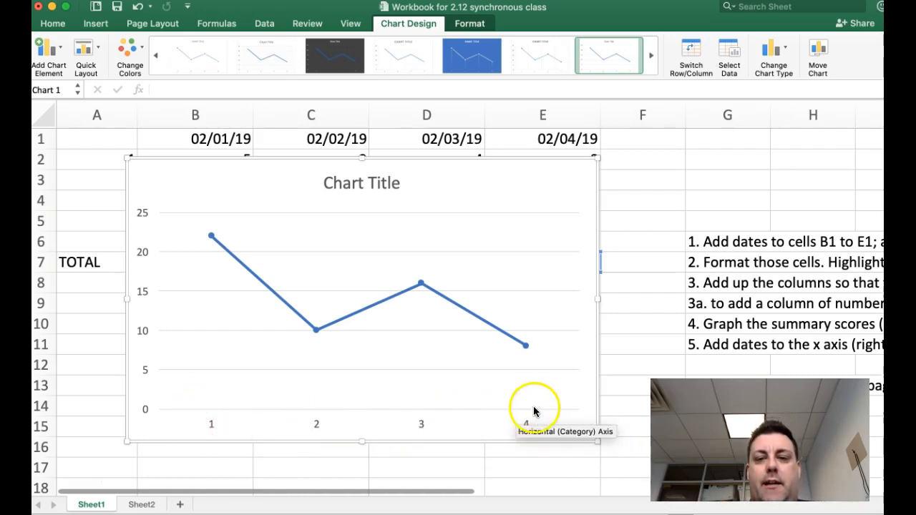
- Set the chart's horizontal category axis labels to the dates in Sheet1 cells B1 to E1
right_click(226, 313)
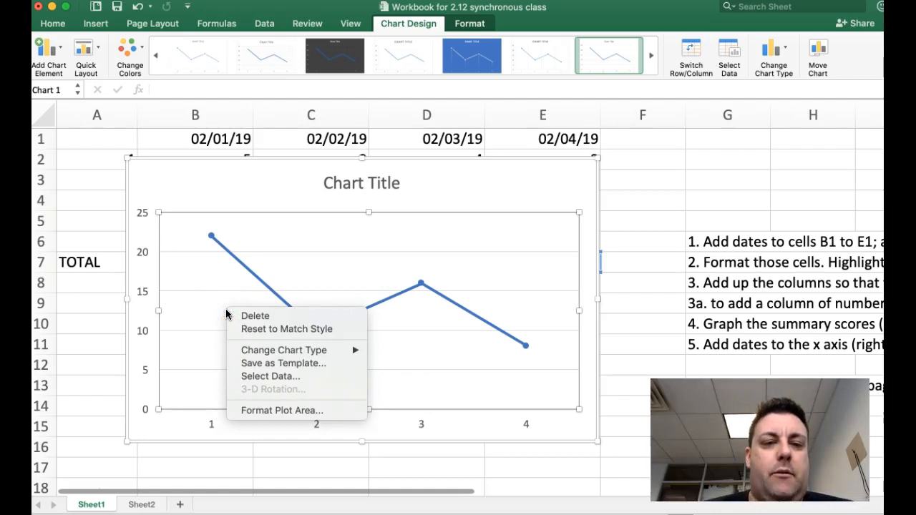
click(255, 378)
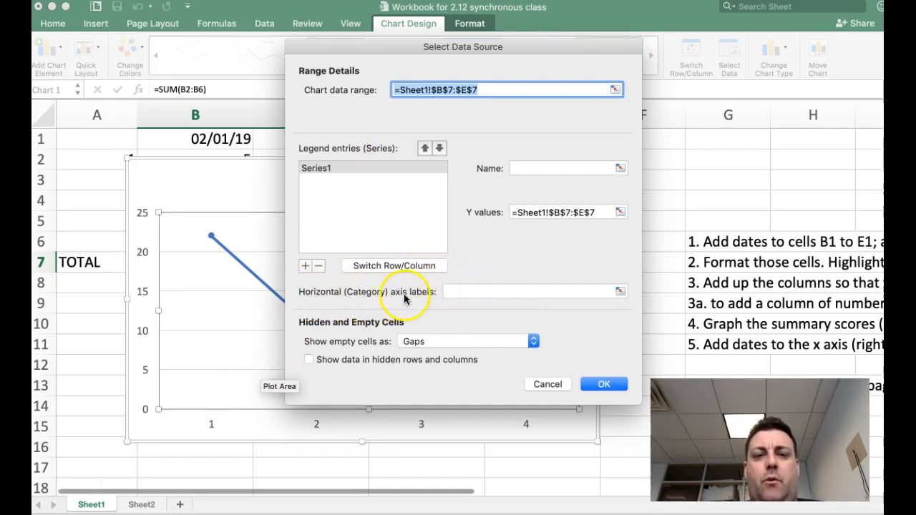
click(620, 291)
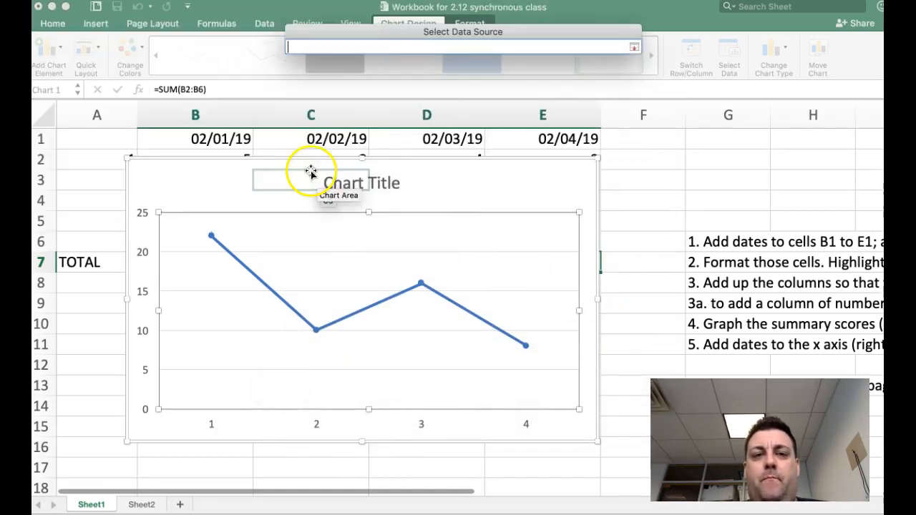
drag(218, 145, 547, 139)
key(Return)
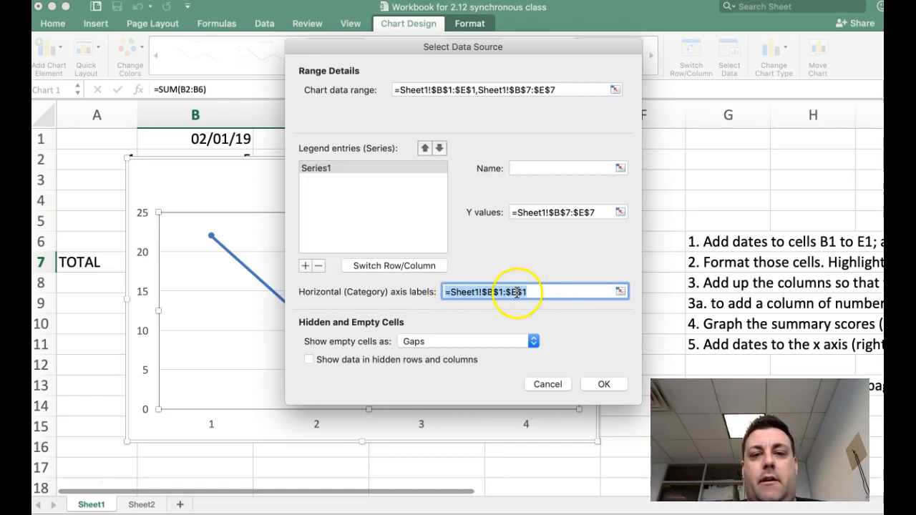
click(602, 385)
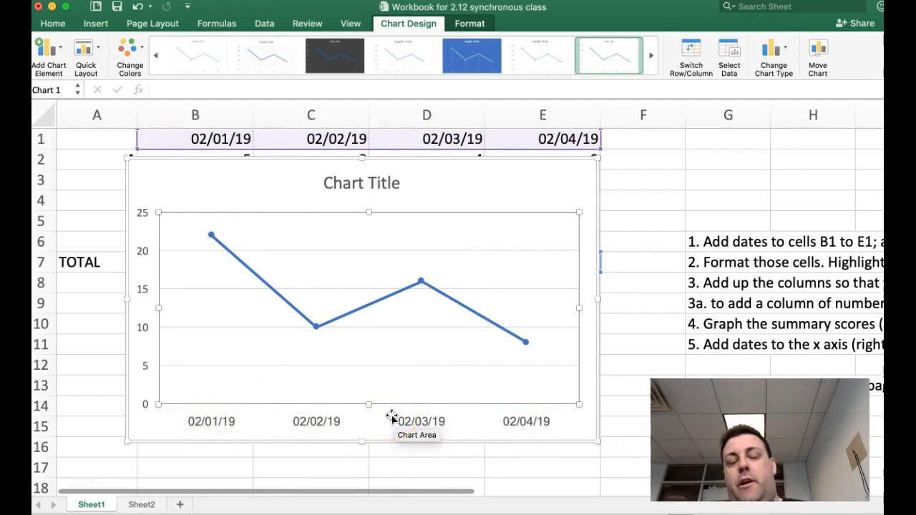
- Move the chart down just enough to uncover row 2 and replace its placeholder title with "Single System Design"
click(281, 419)
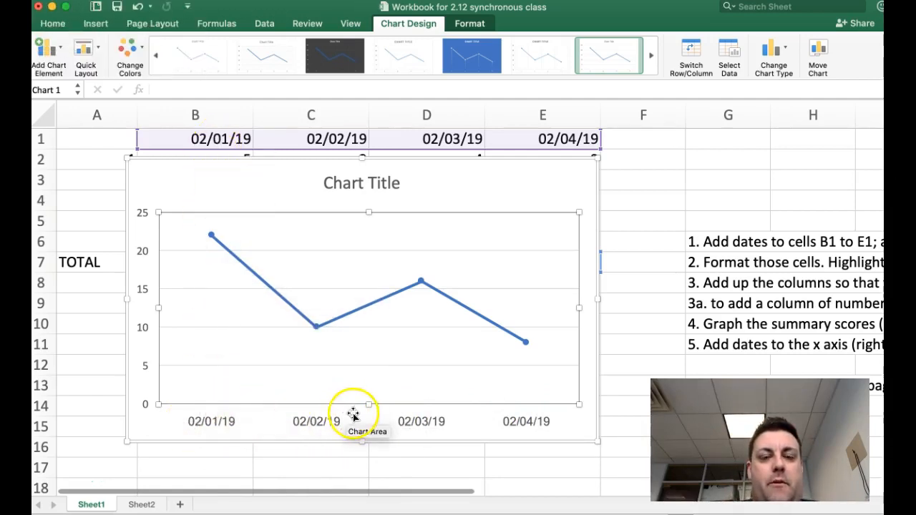
drag(233, 163, 234, 178)
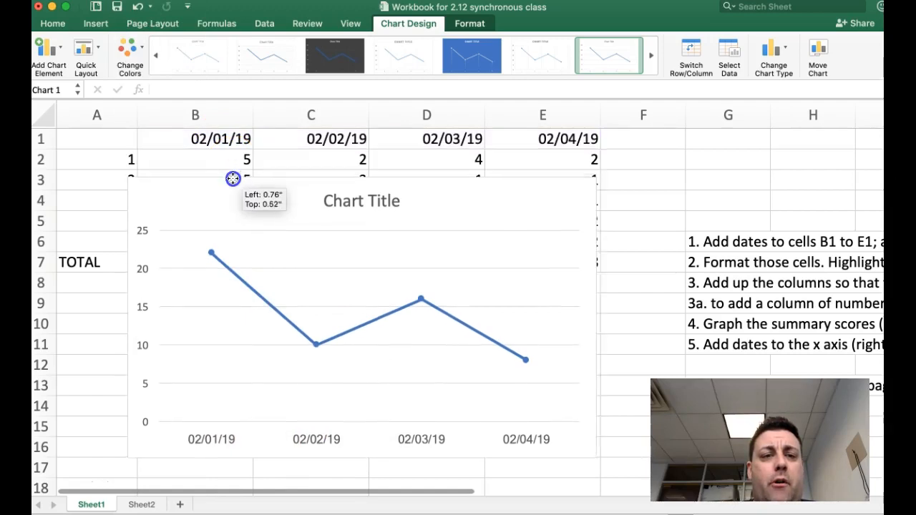
click(372, 212)
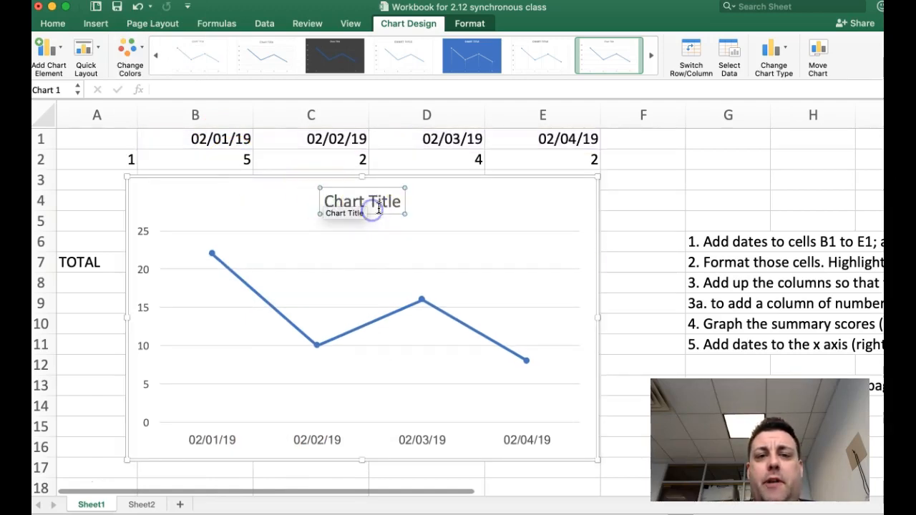
text(S)
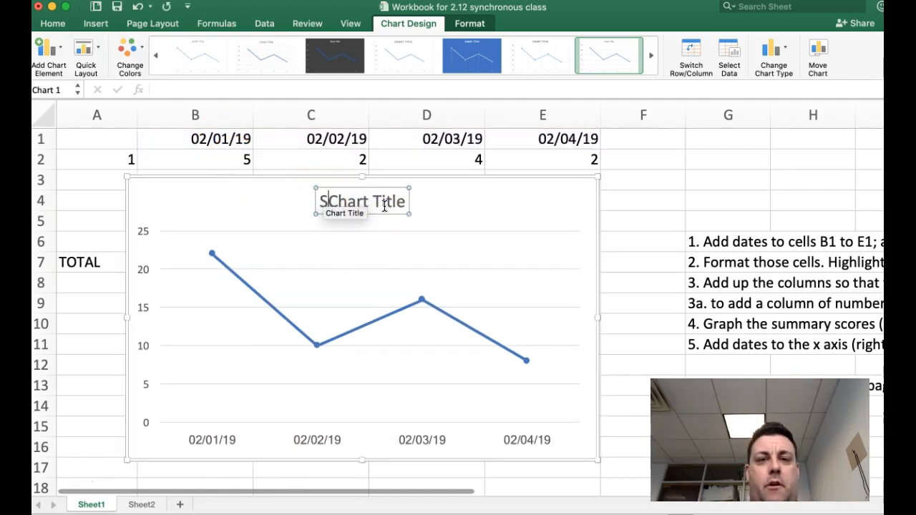
key(BackSpace)
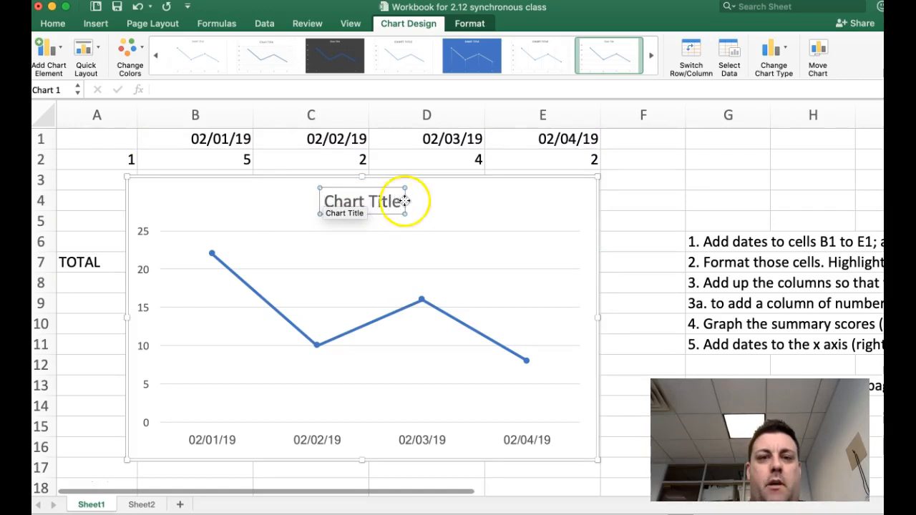
drag(399, 201, 349, 201)
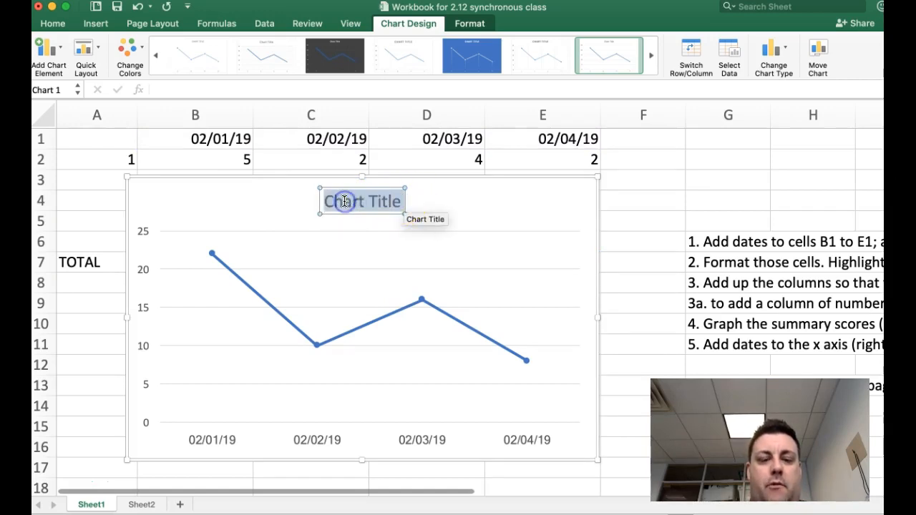
text(Single S)
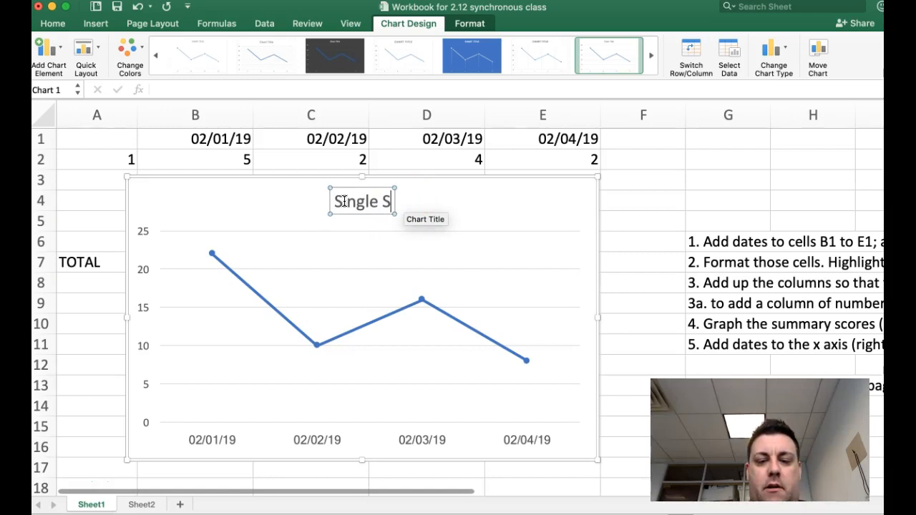
text(ystem Design)
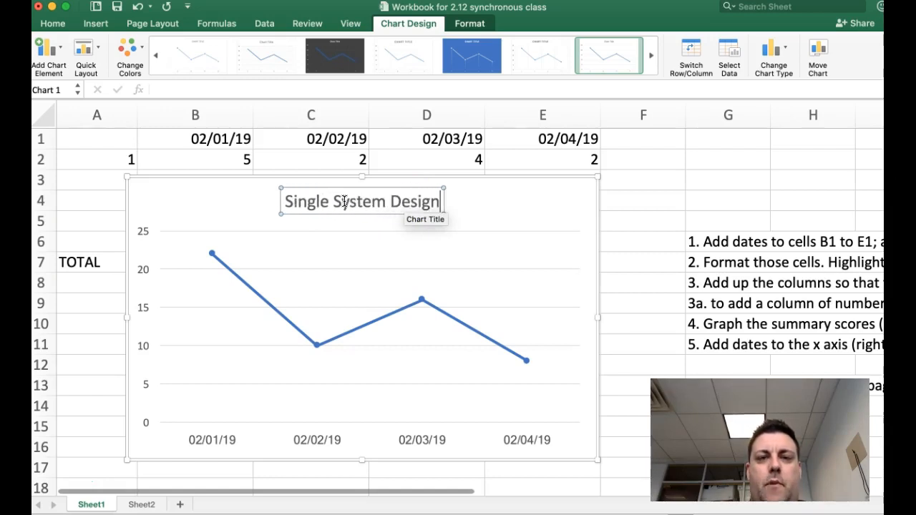
click(628, 200)
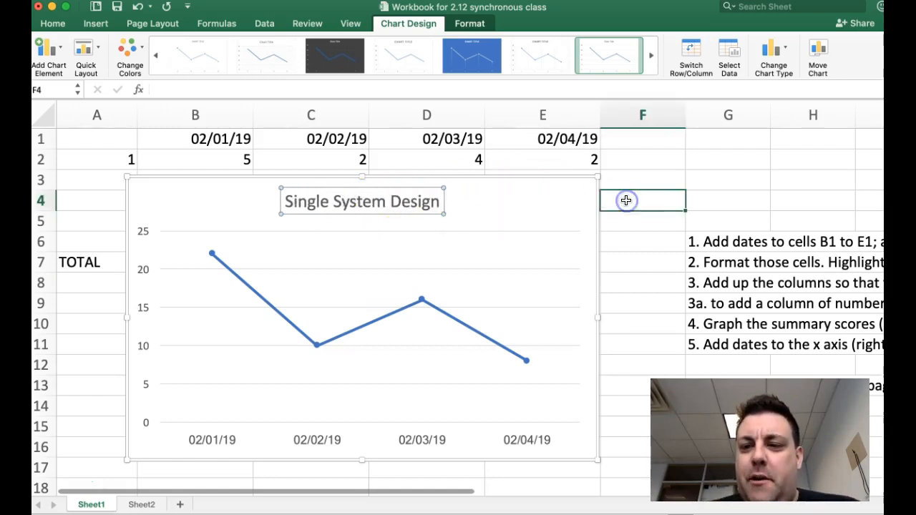